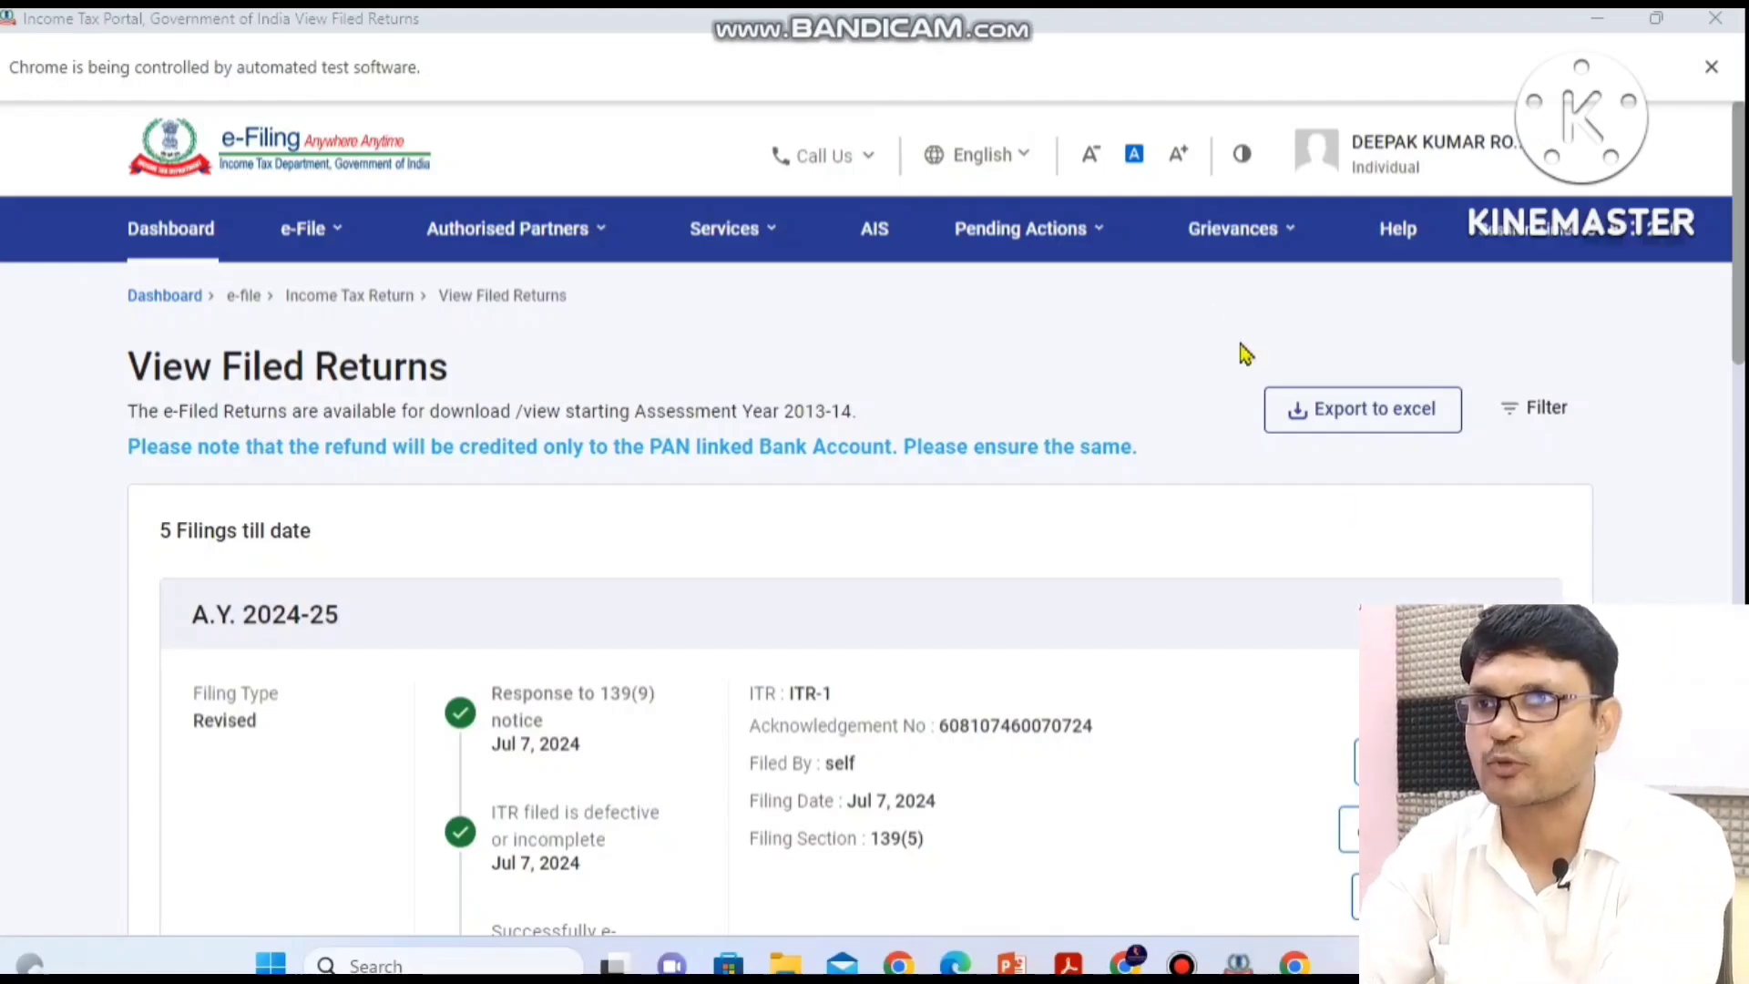
# Open the outstanding demand for assessment year 2024 and proceed to the e-Pay Tax service to pay it.
pyautogui.click(1046, 246)
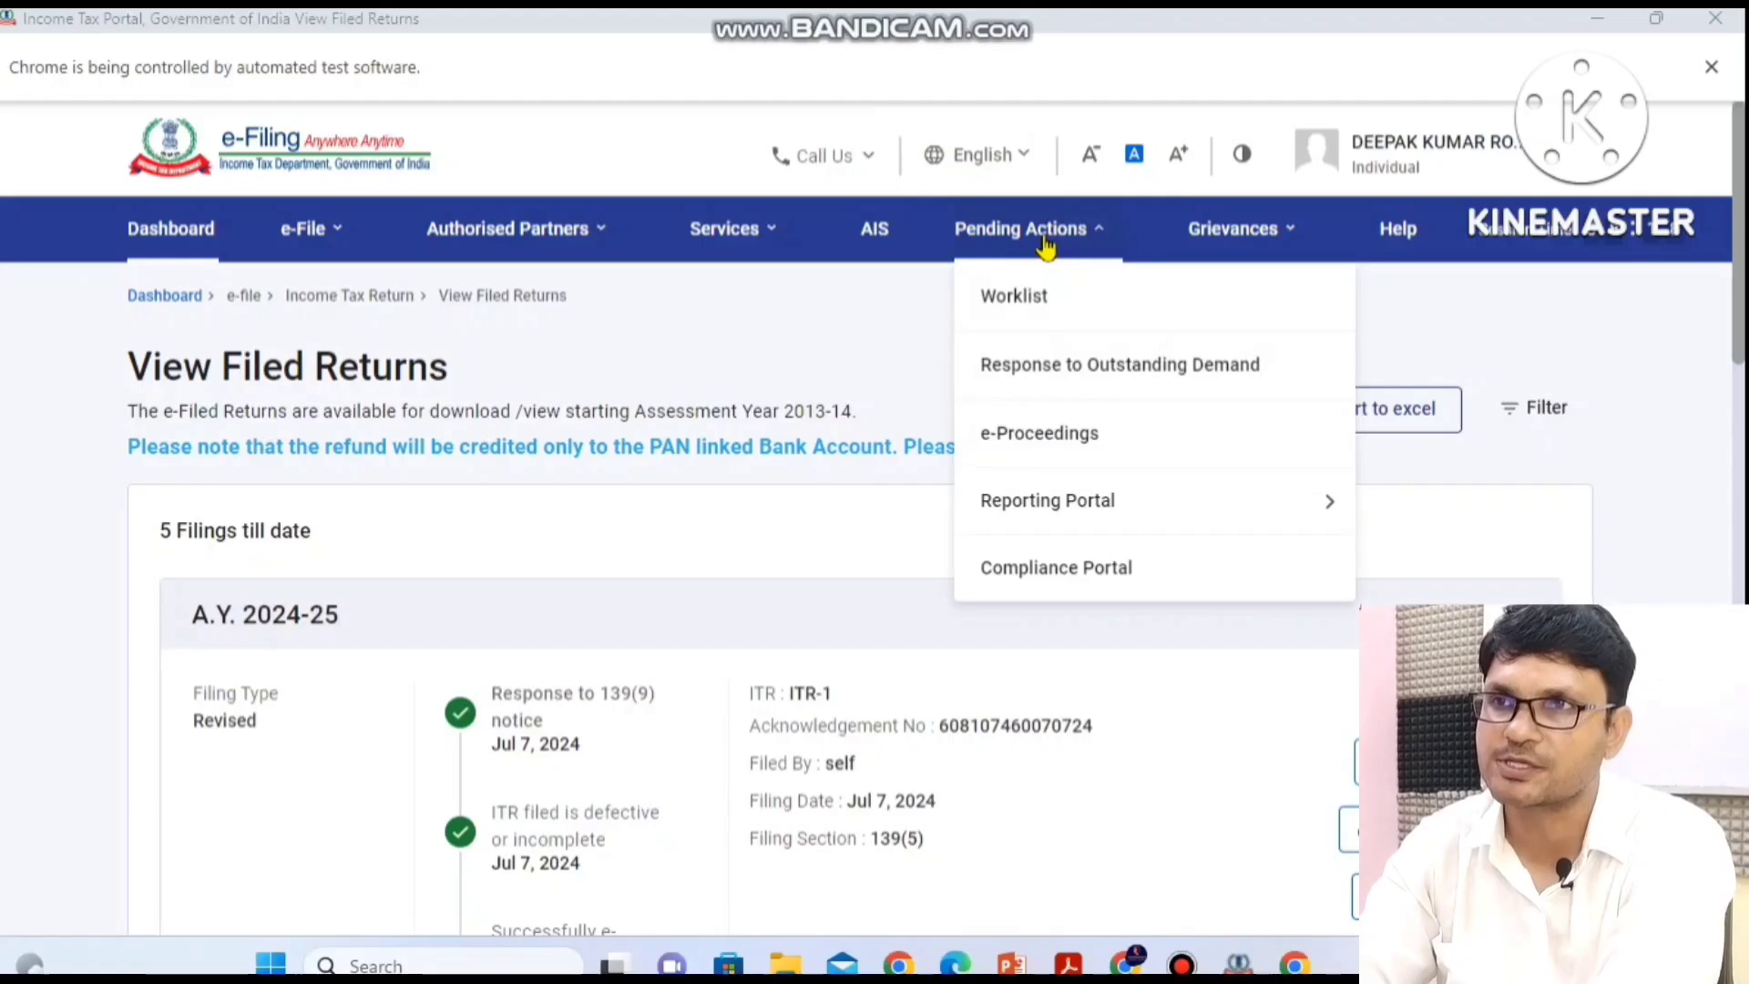
pyautogui.click(1043, 378)
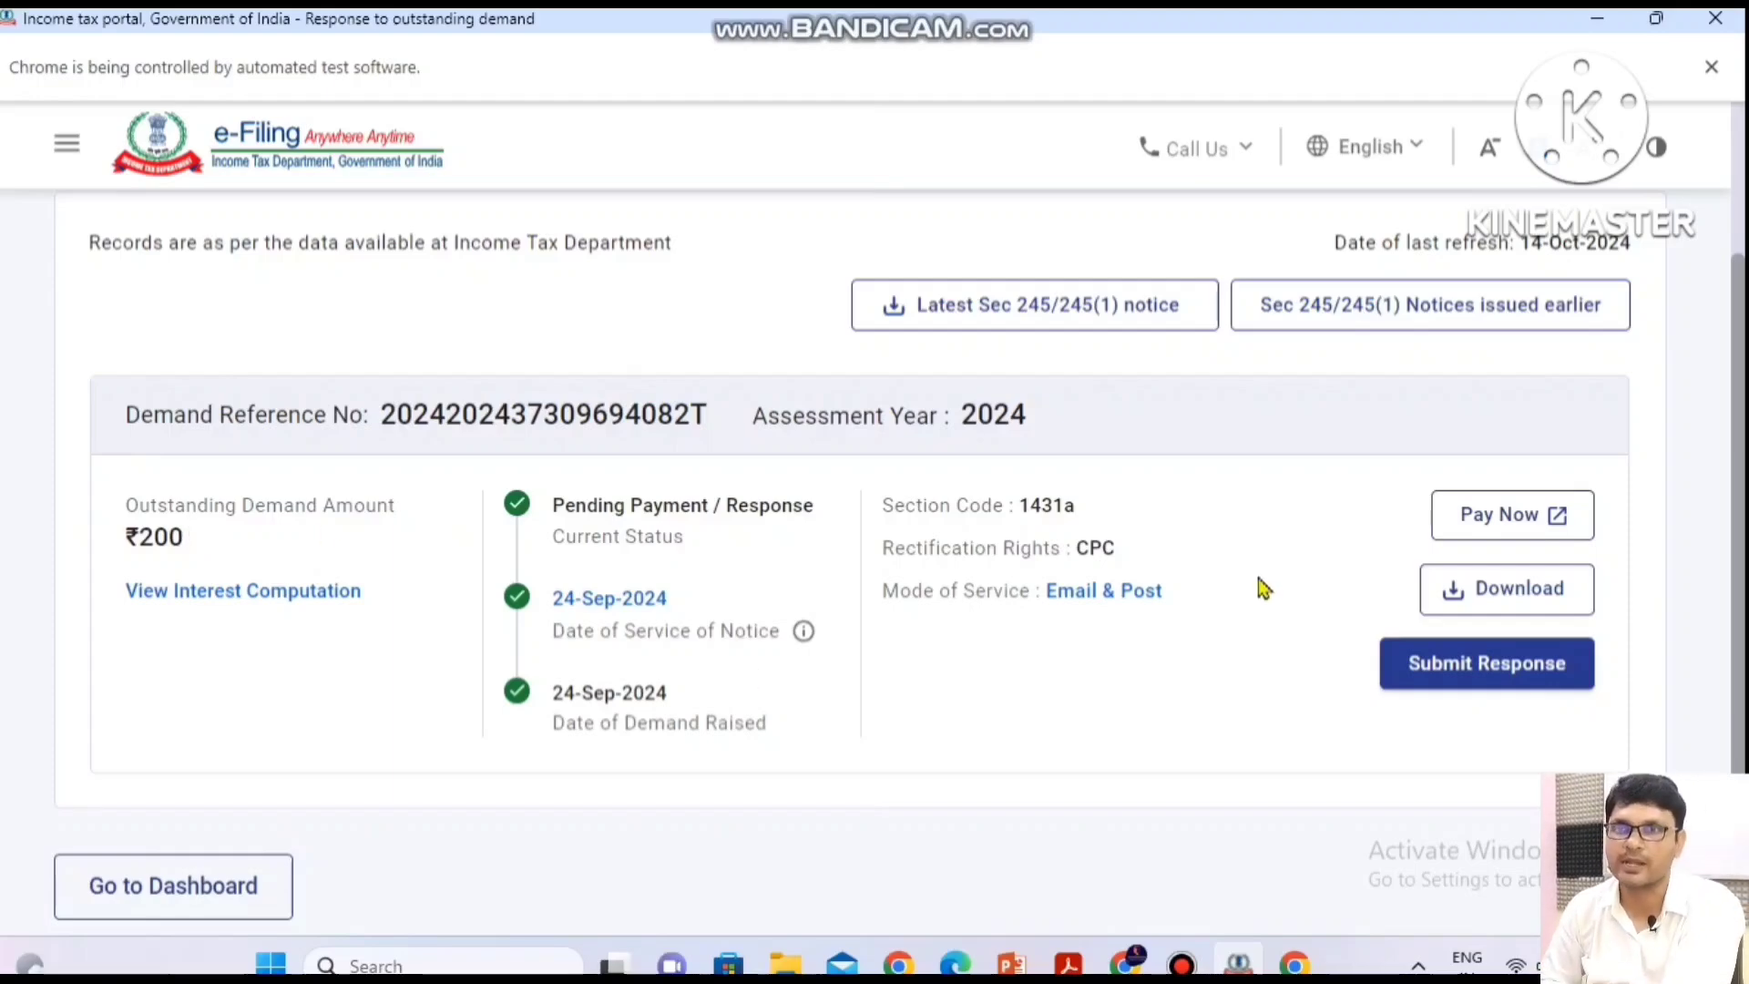
pyautogui.click(1489, 522)
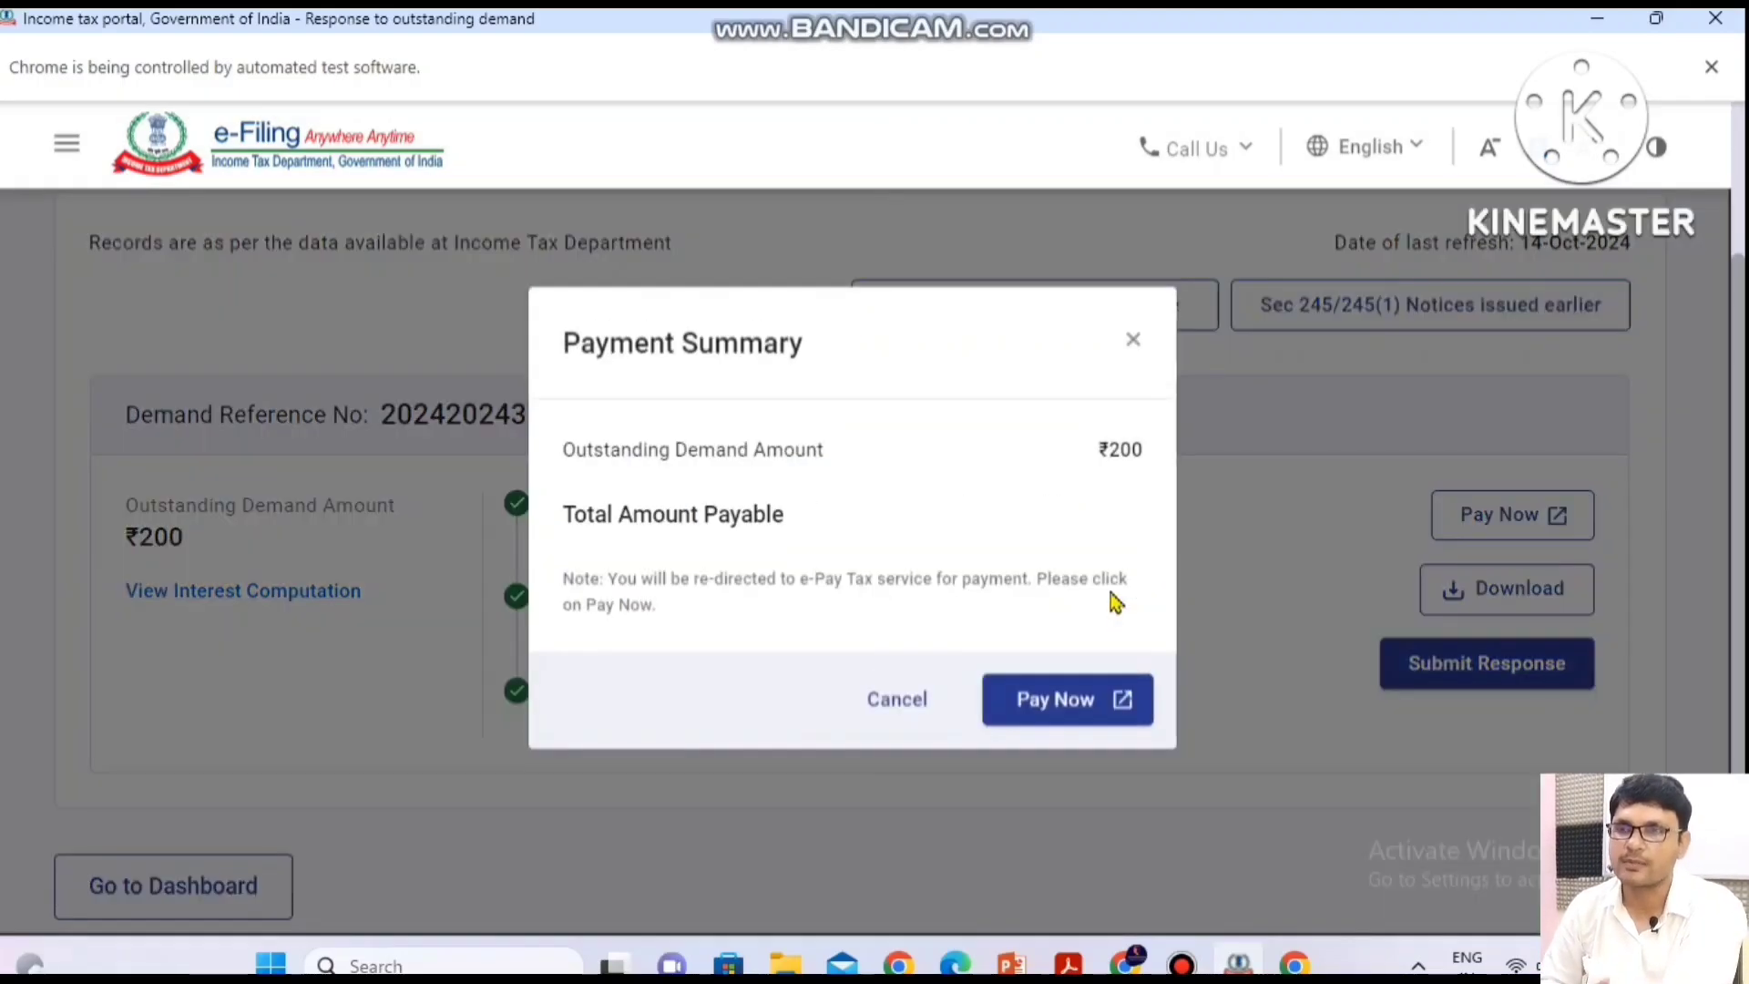
pyautogui.click(1048, 715)
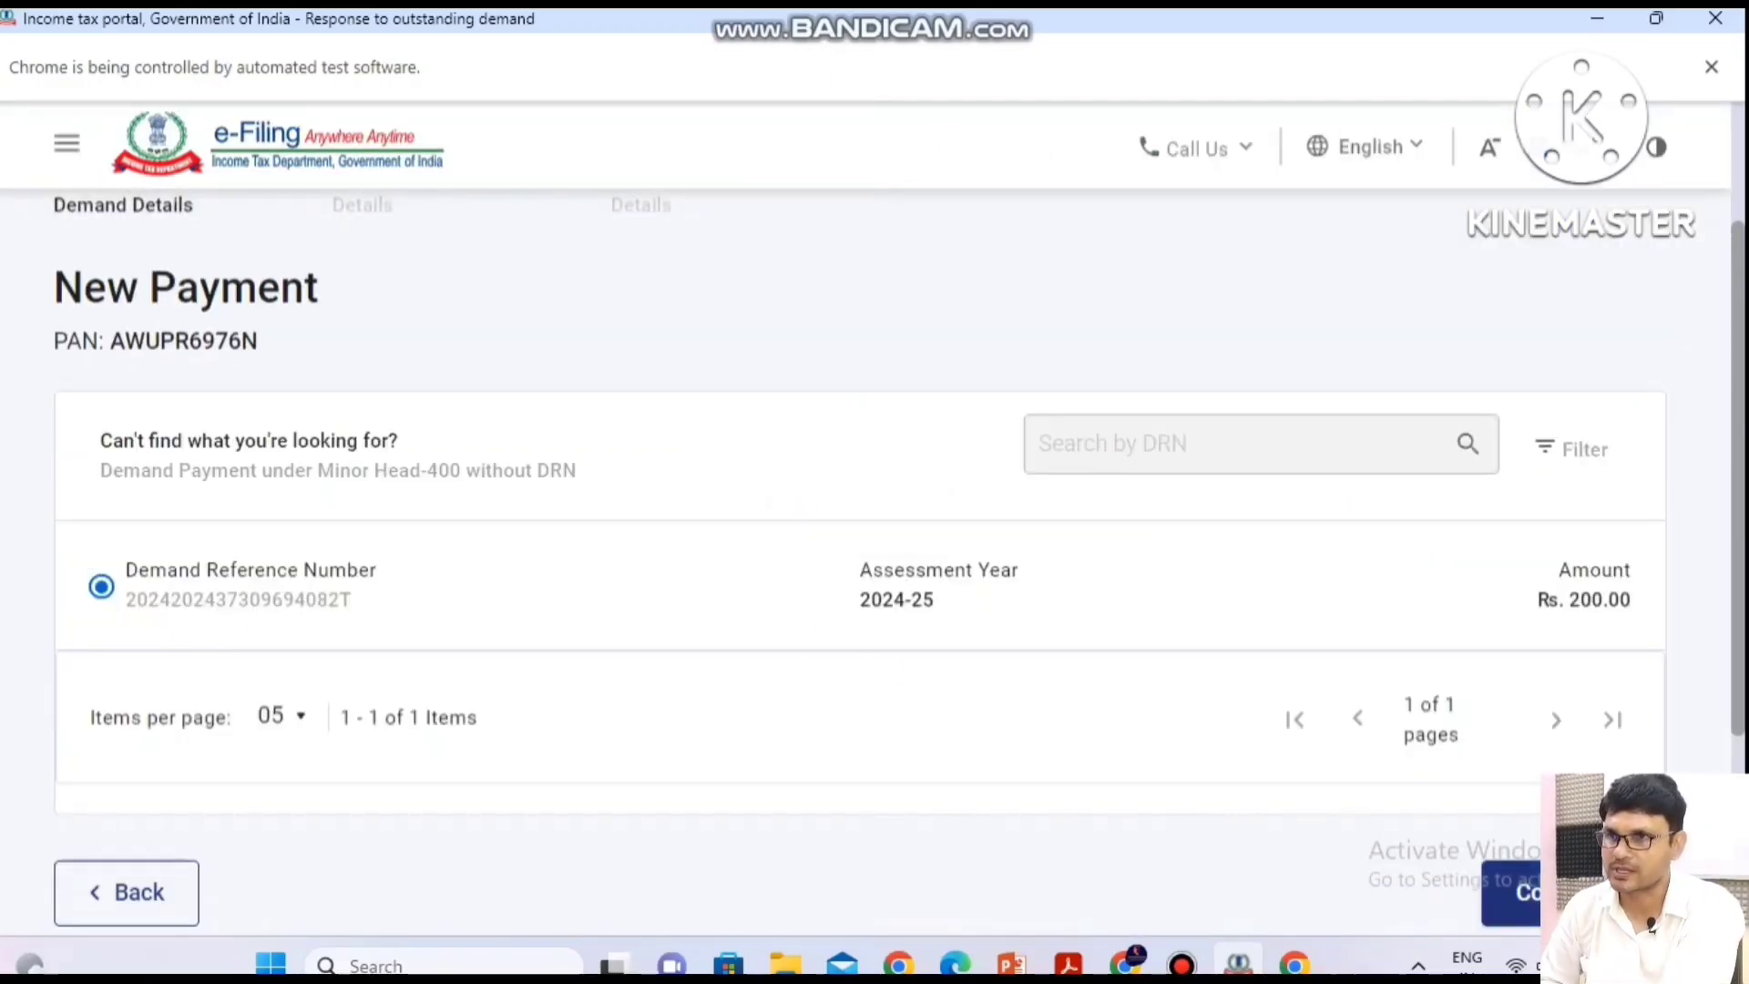
# Continue the new payment with the selected demand reference and accept the prefilled tax break-up.
pyautogui.click(1513, 895)
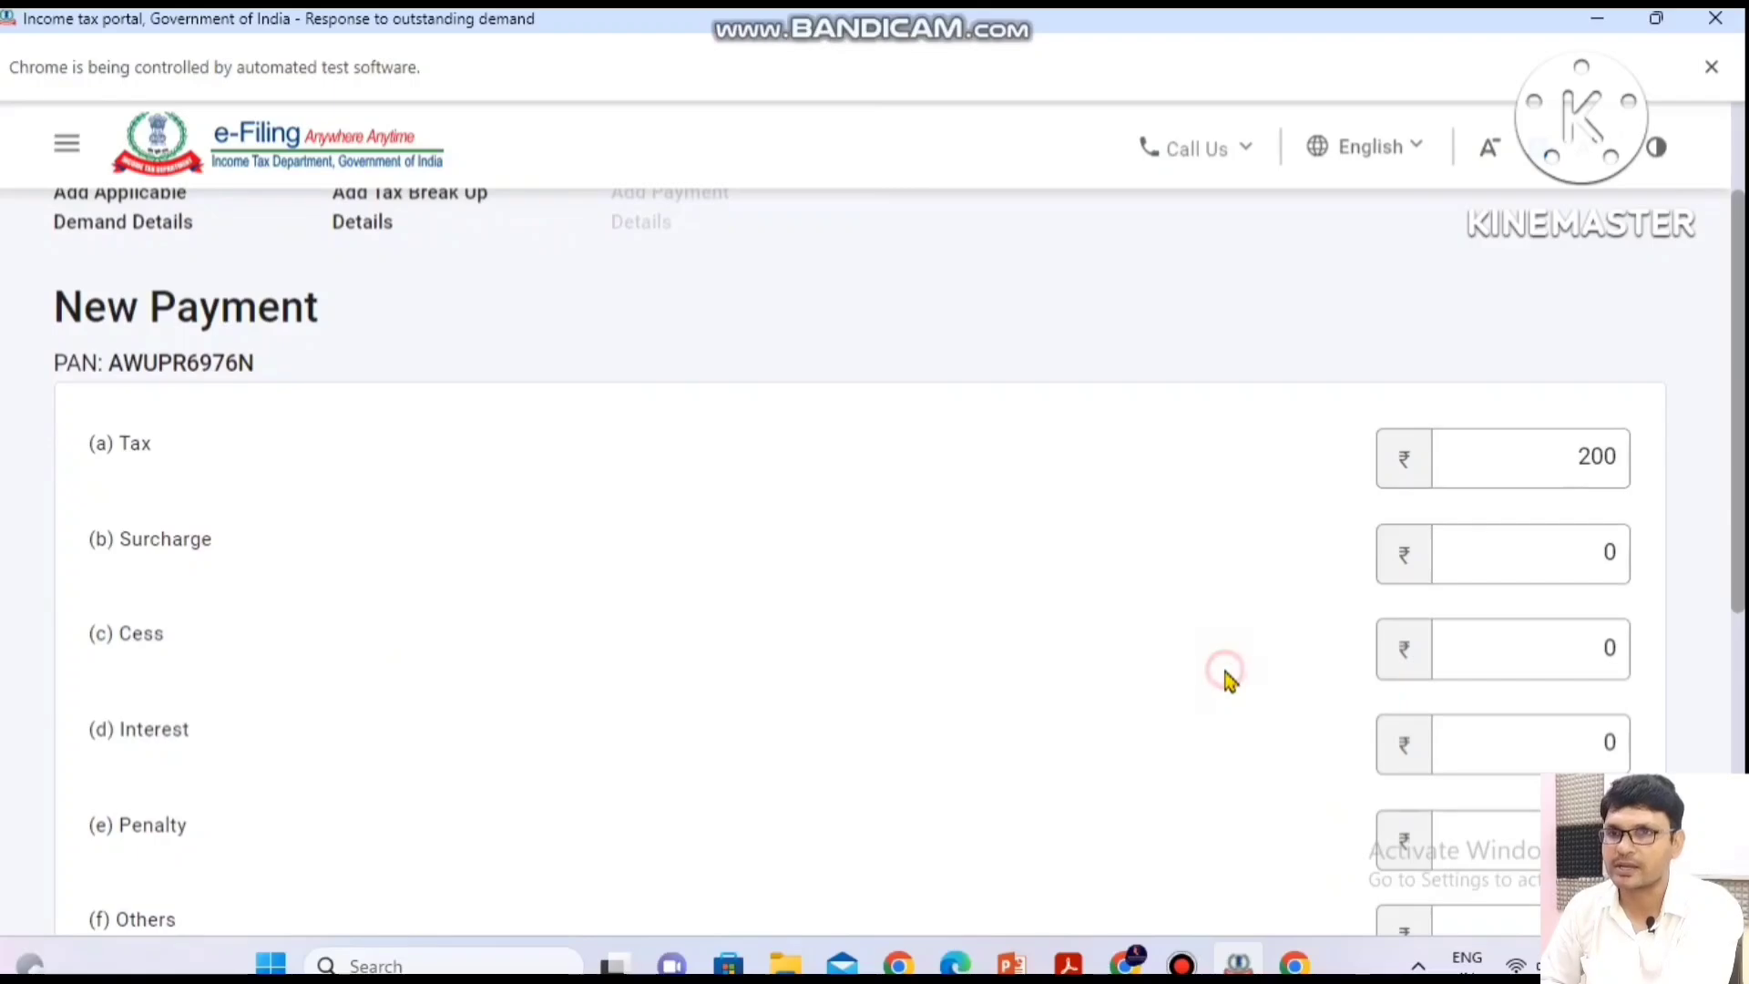
pyautogui.scroll(-6, 1228, 679)
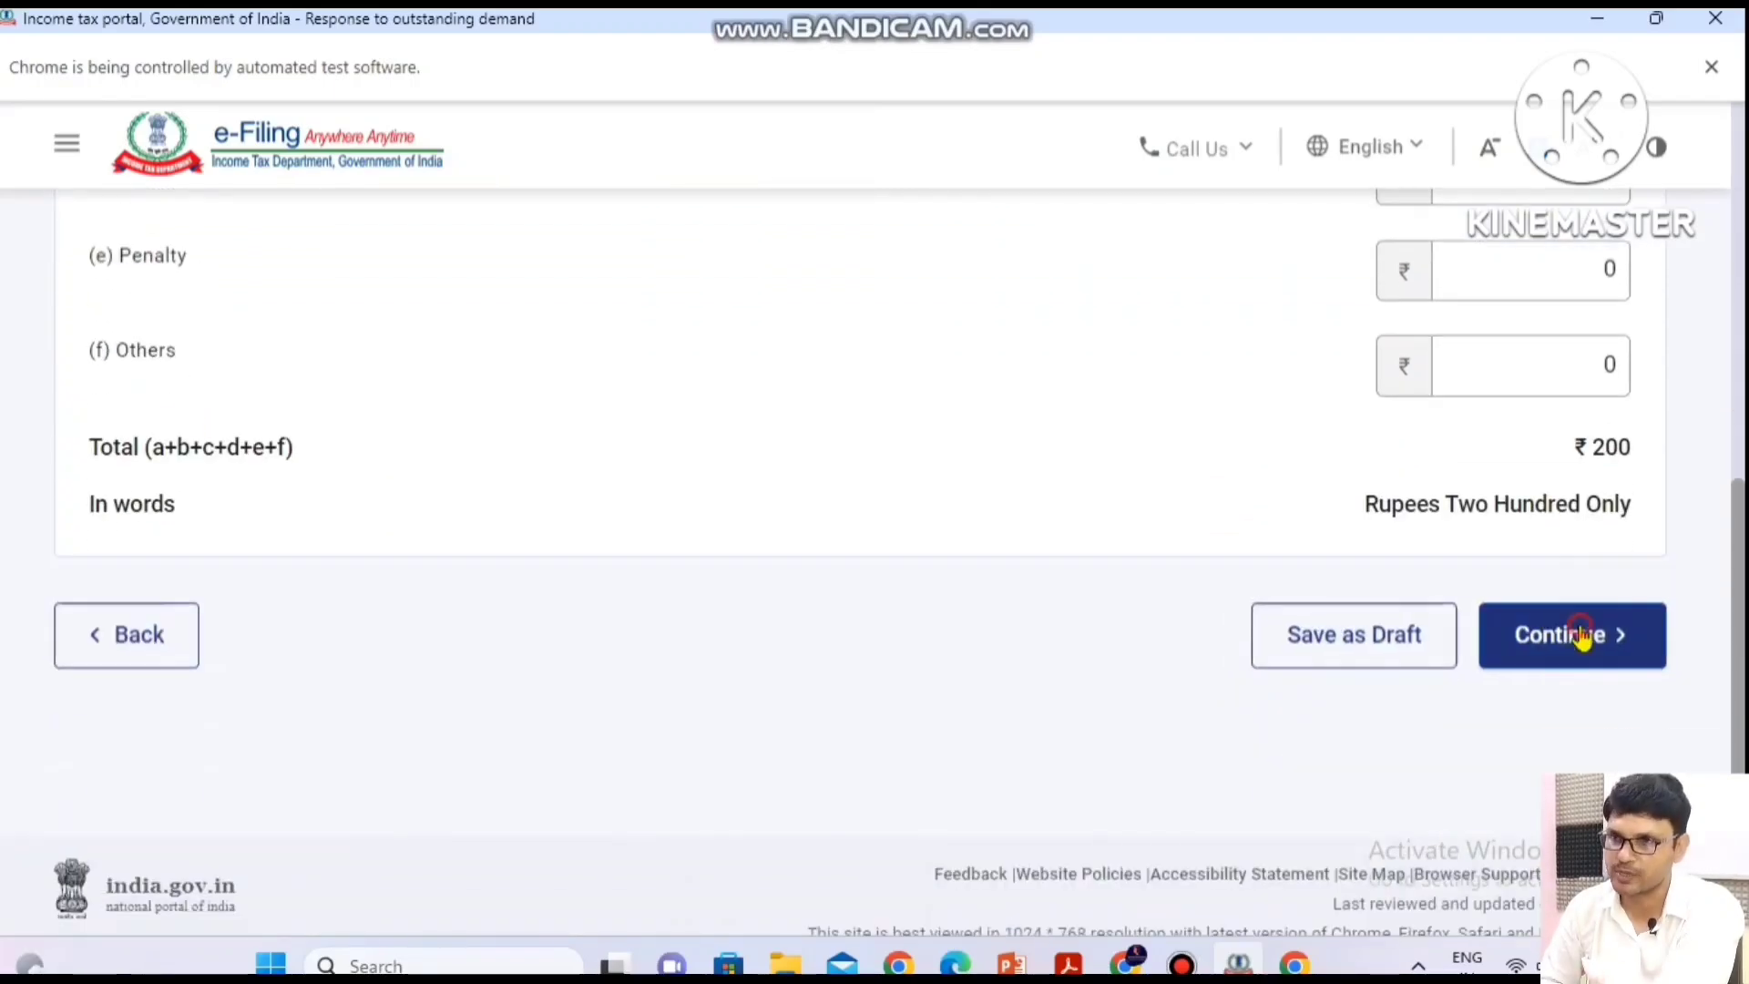
pyautogui.click(1580, 635)
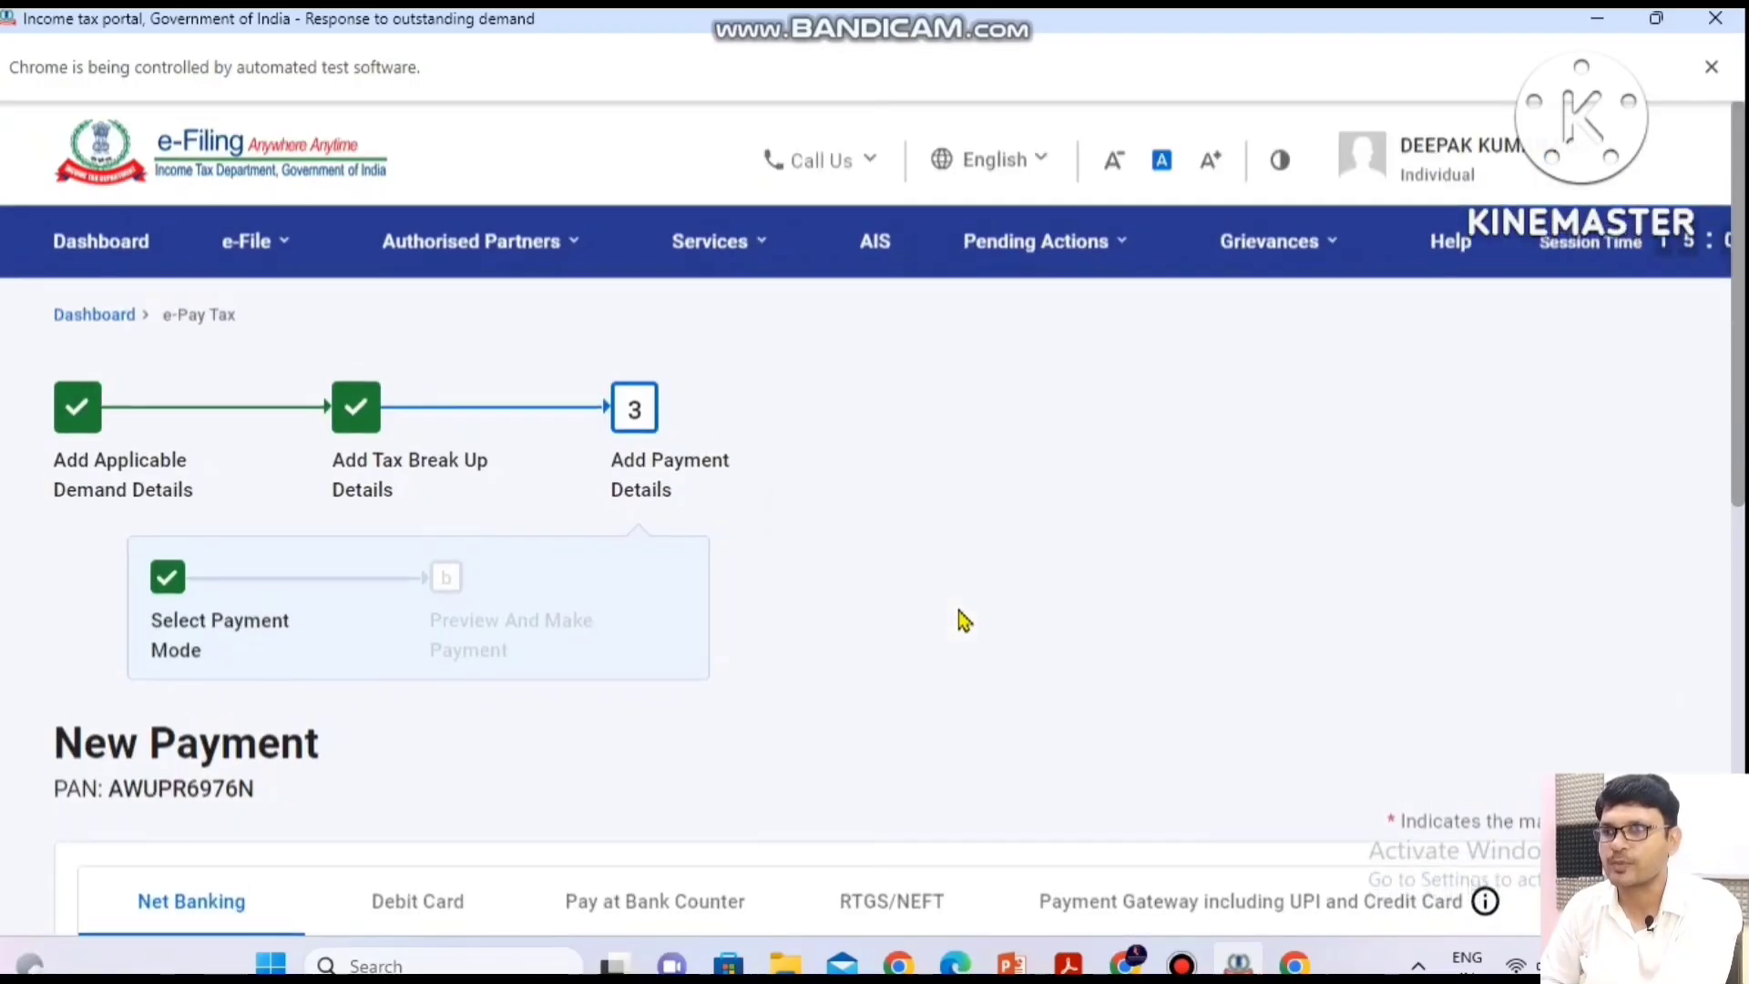
# Choose Payment Gateway including UPI and Credit Card as the payment mode, with Kotak Mahindra Bank as the gateway.
pyautogui.scroll(-8, 964, 620)
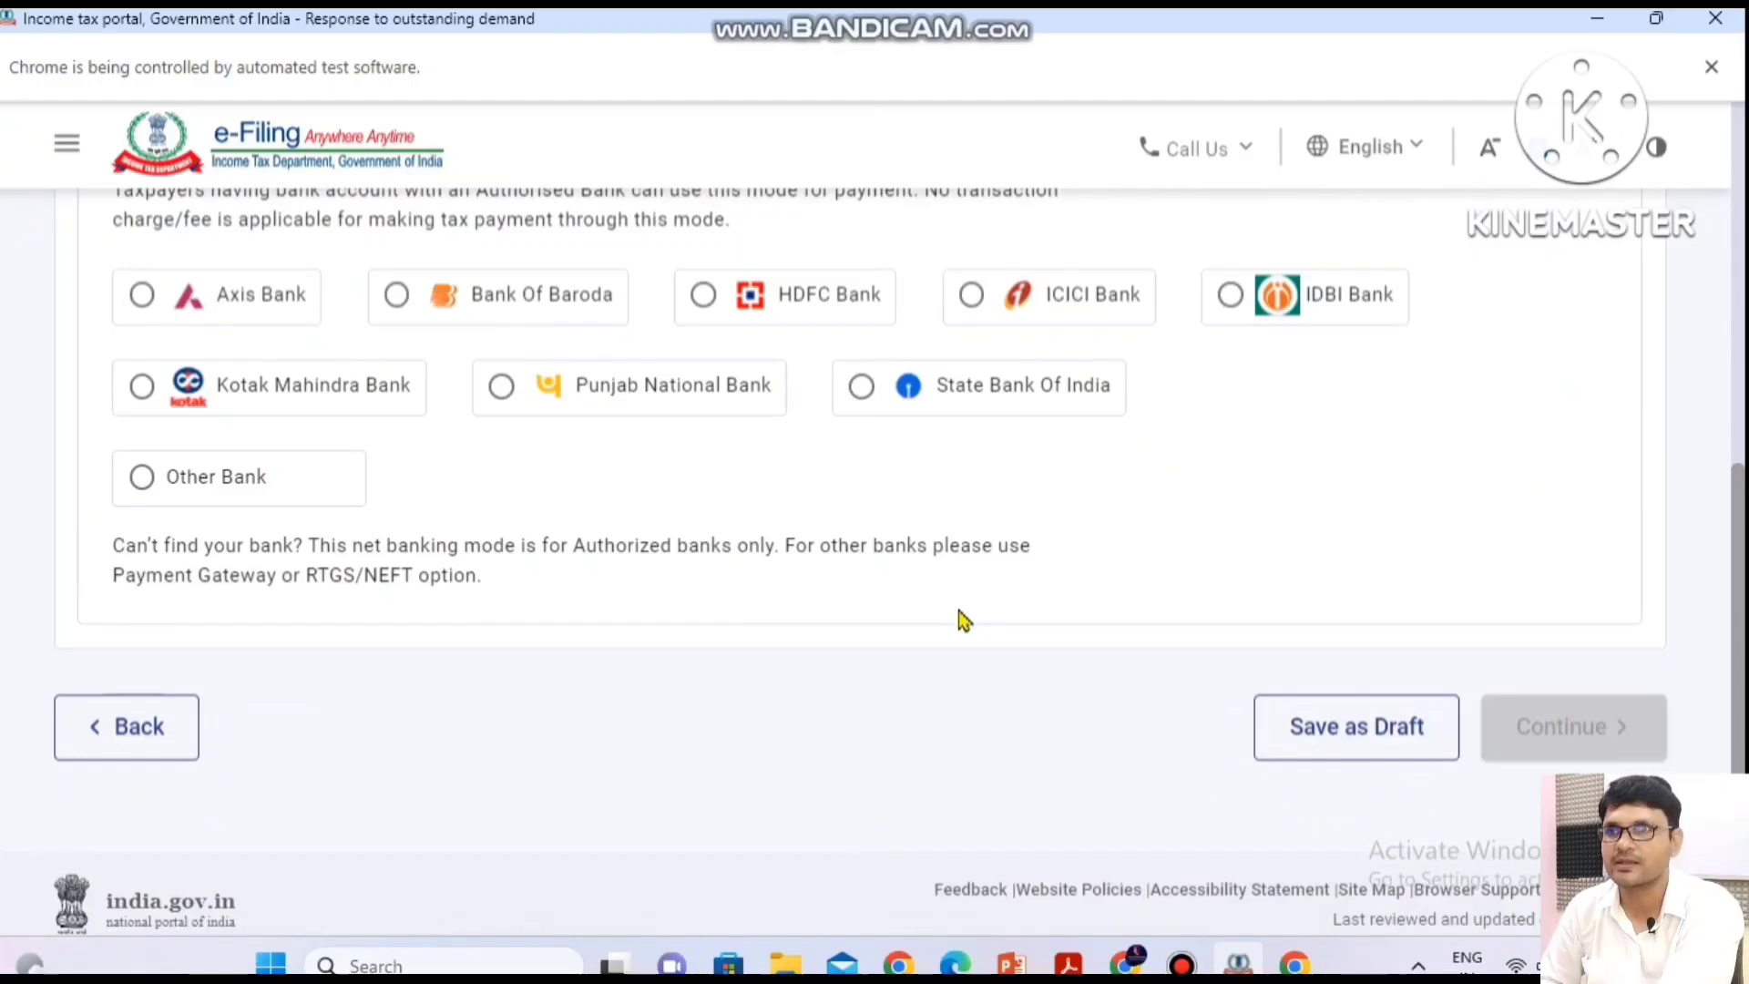
pyautogui.scroll(2, 961, 617)
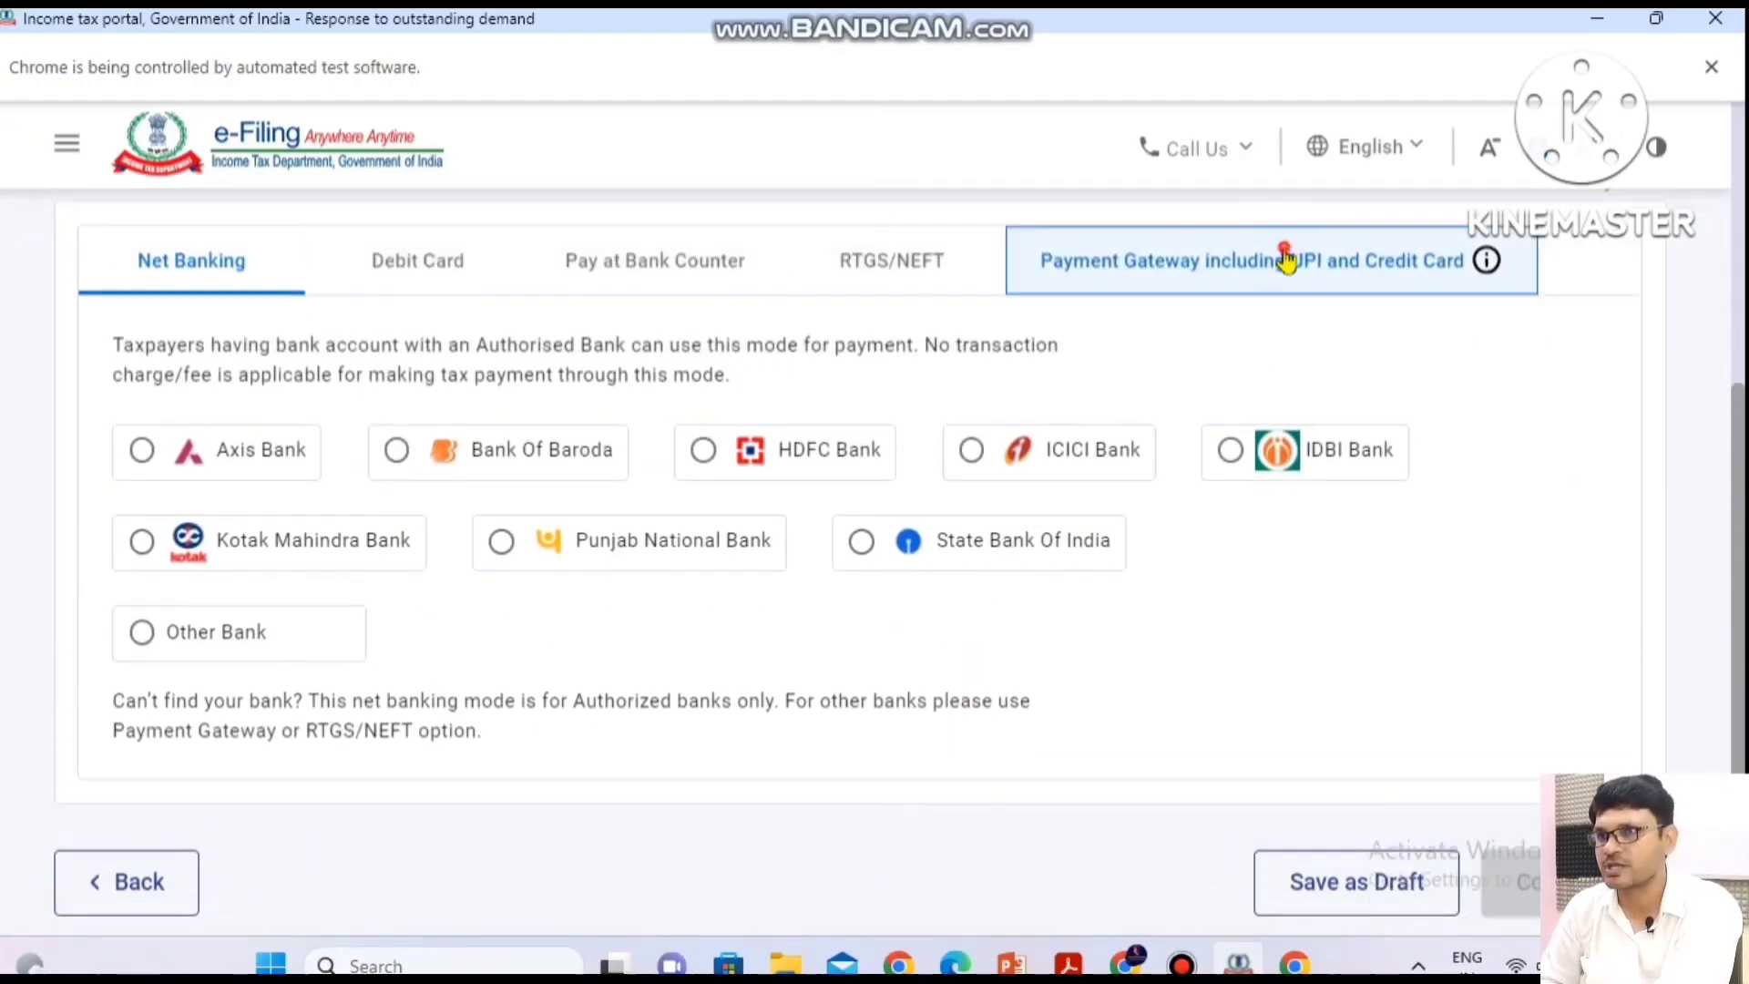
pyautogui.click(1287, 261)
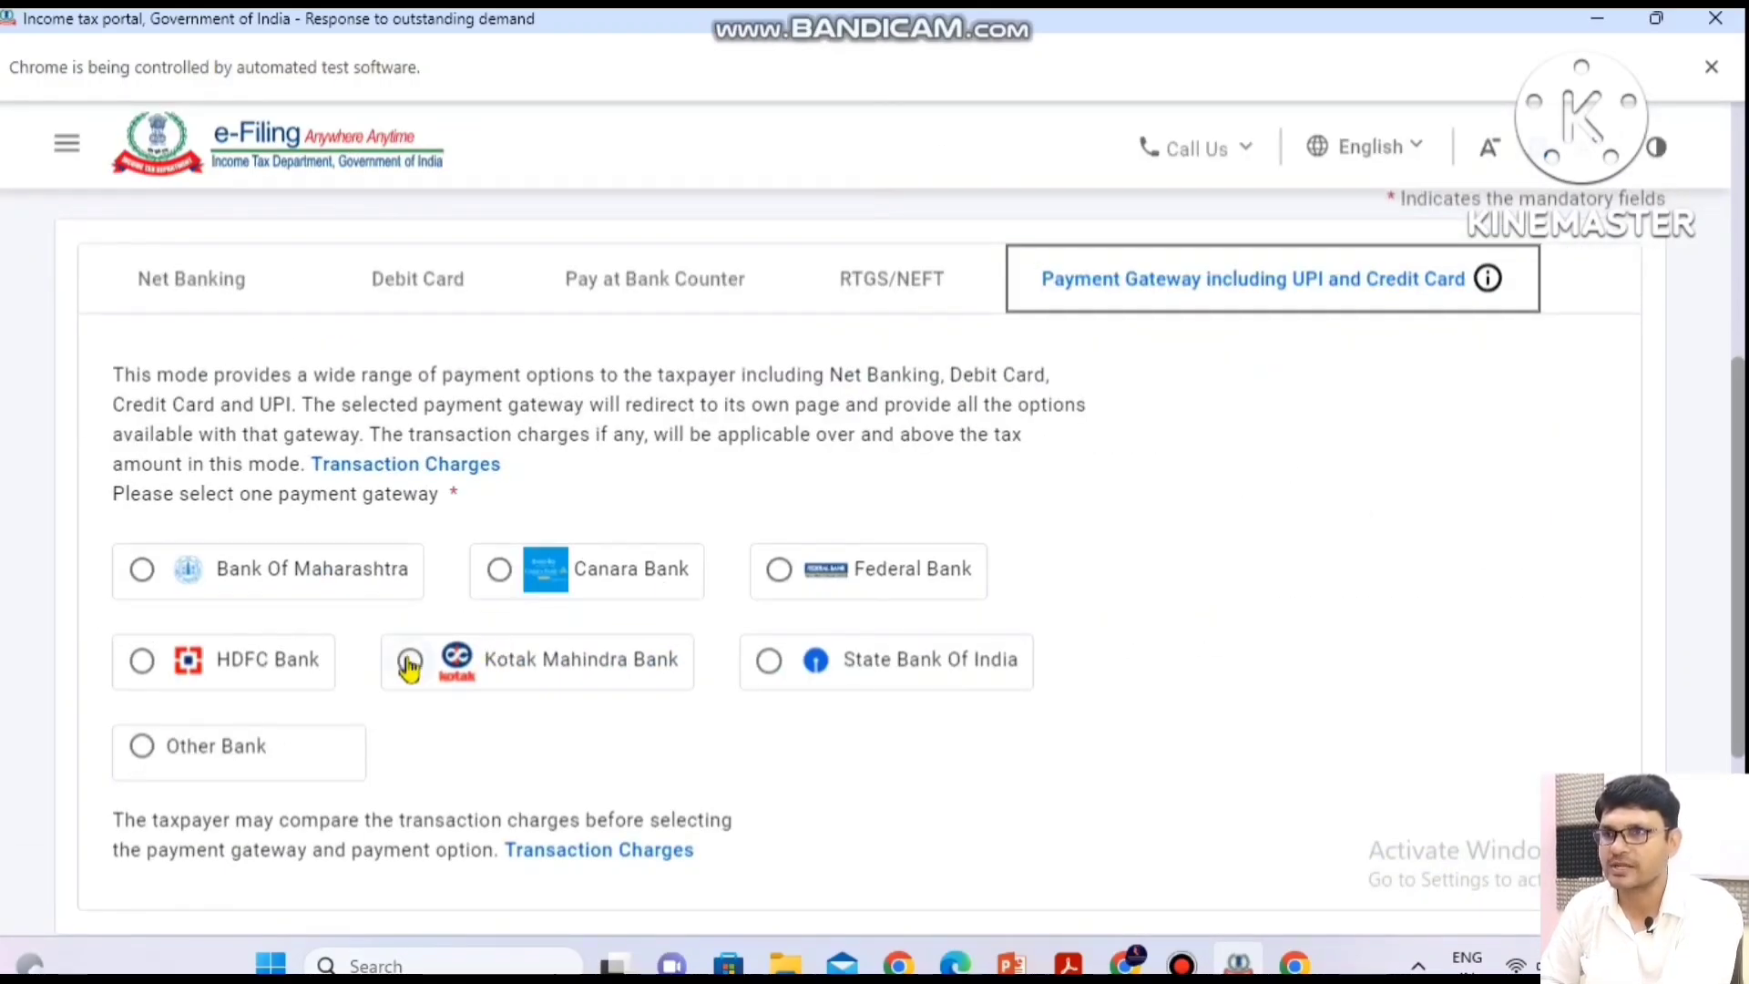
pyautogui.click(410, 662)
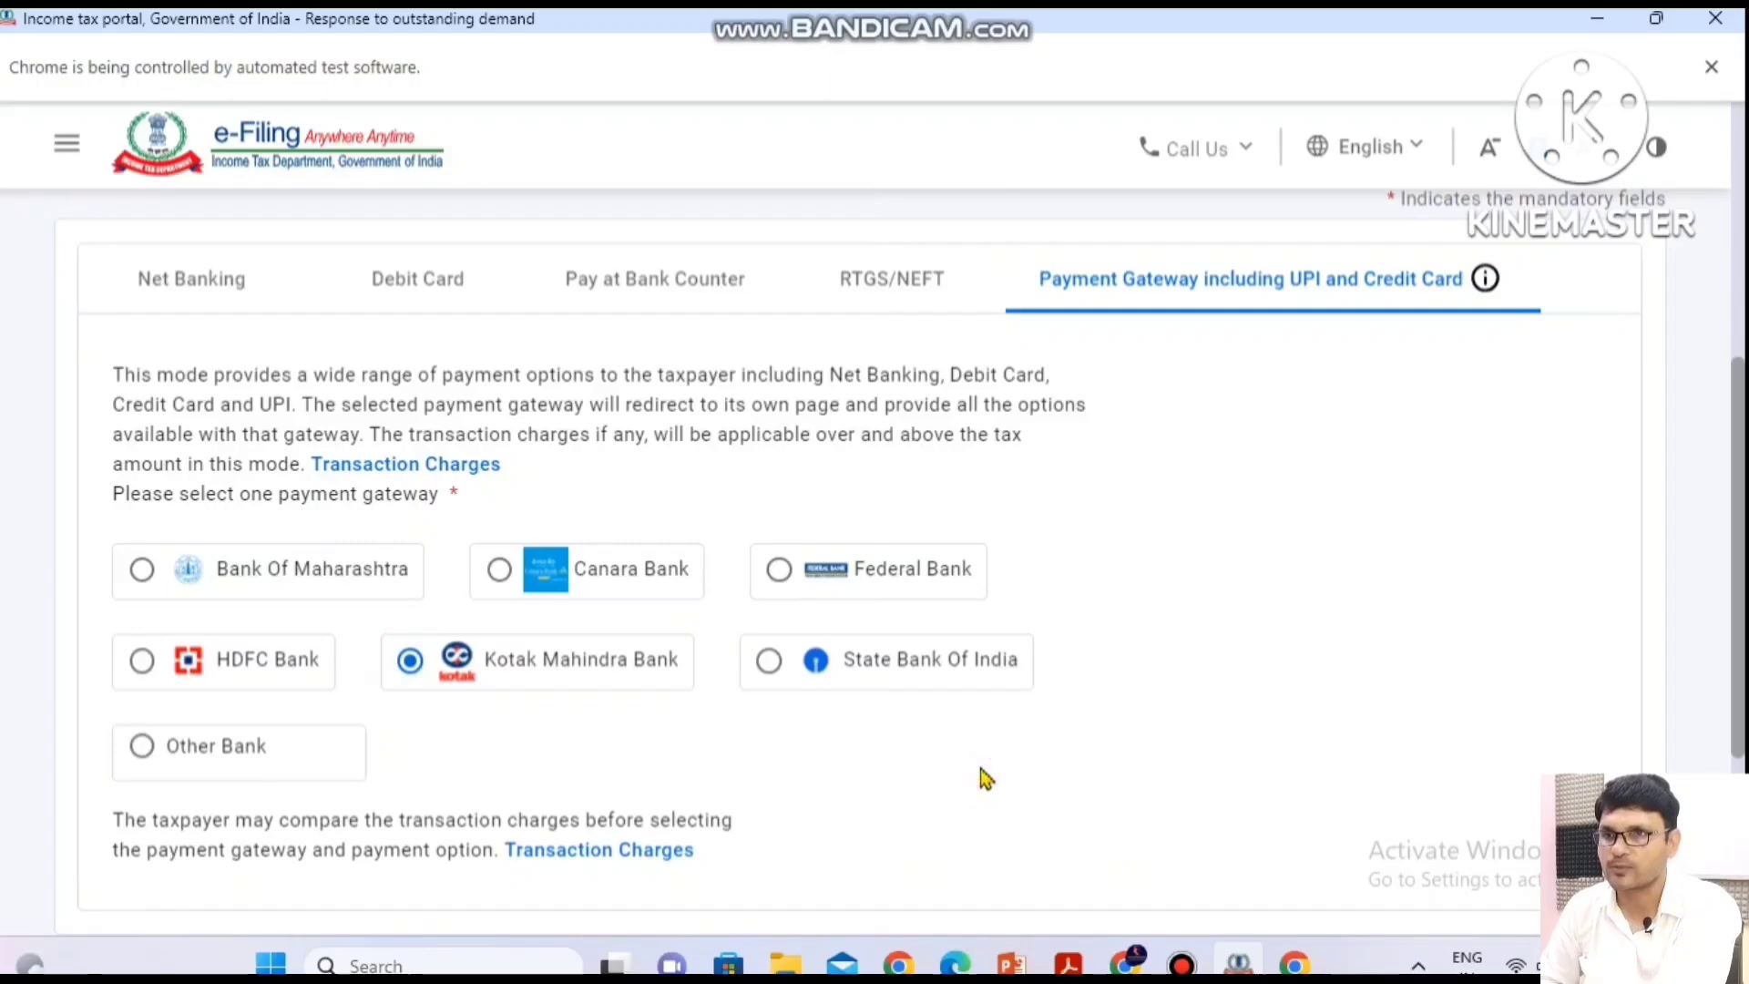
pyautogui.scroll(-4, 984, 777)
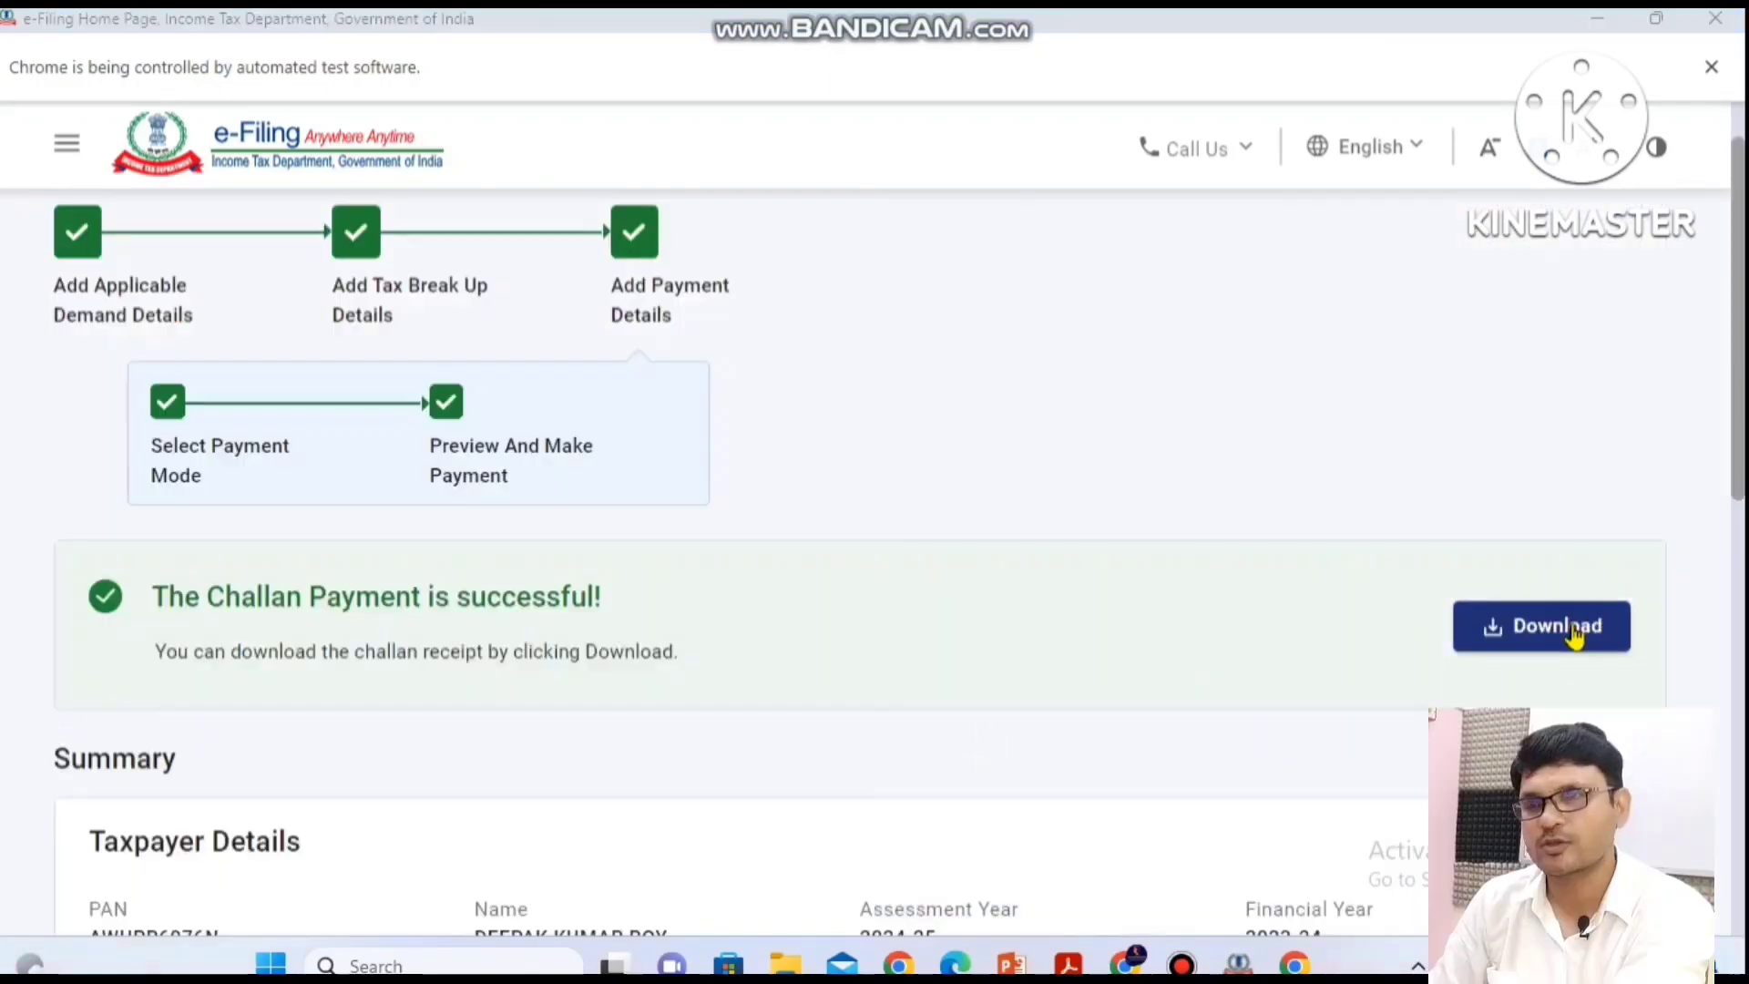
# Download the challan receipt for the payment and open the PDF to view its challan and tax break-up details.
pyautogui.click(1574, 635)
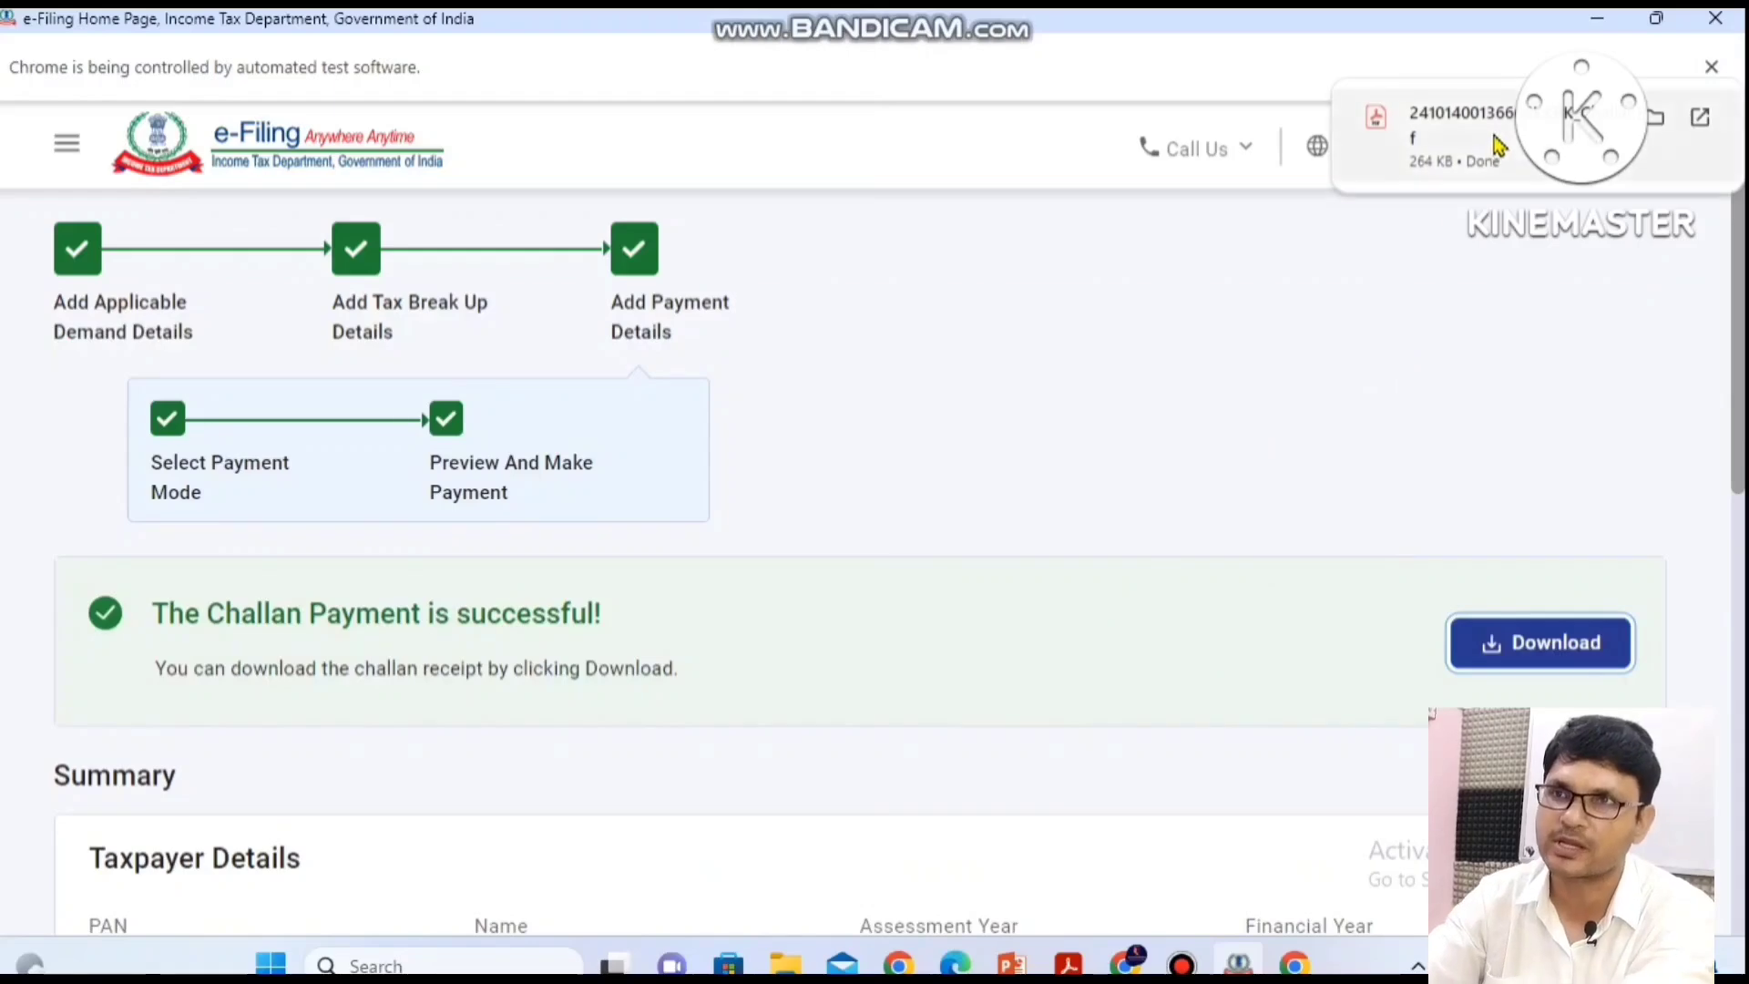
pyautogui.click(1495, 145)
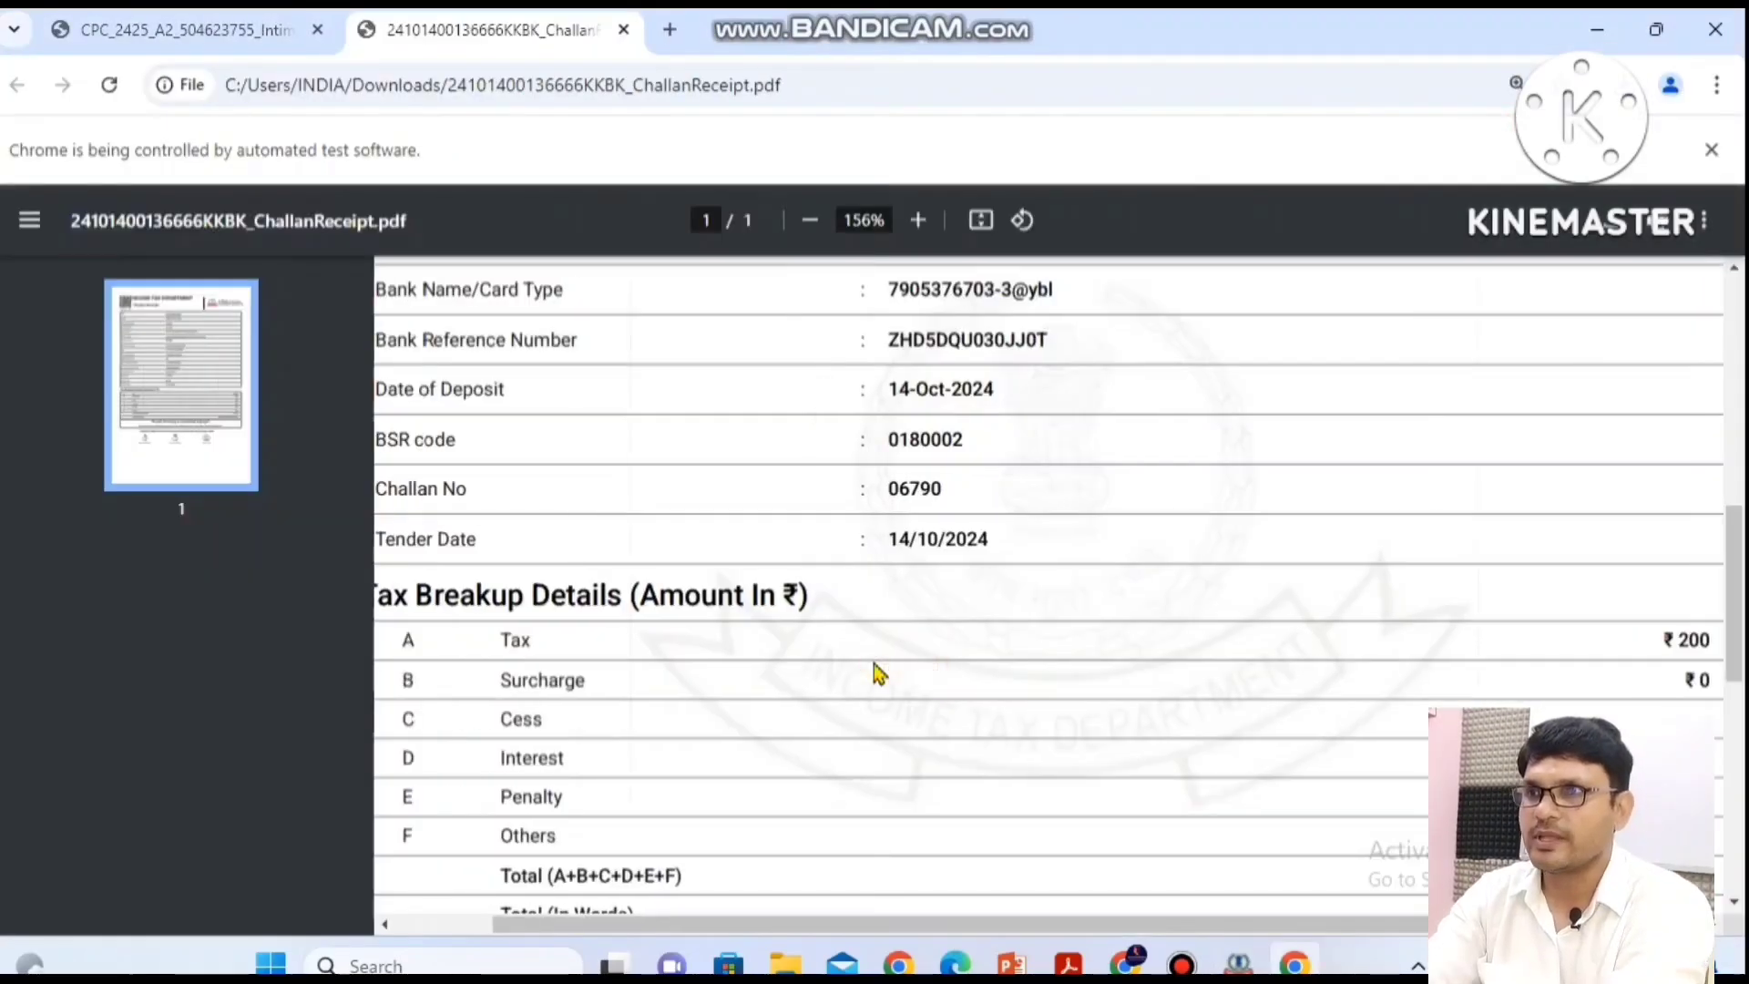
pyautogui.hscroll(-3, 878, 674)
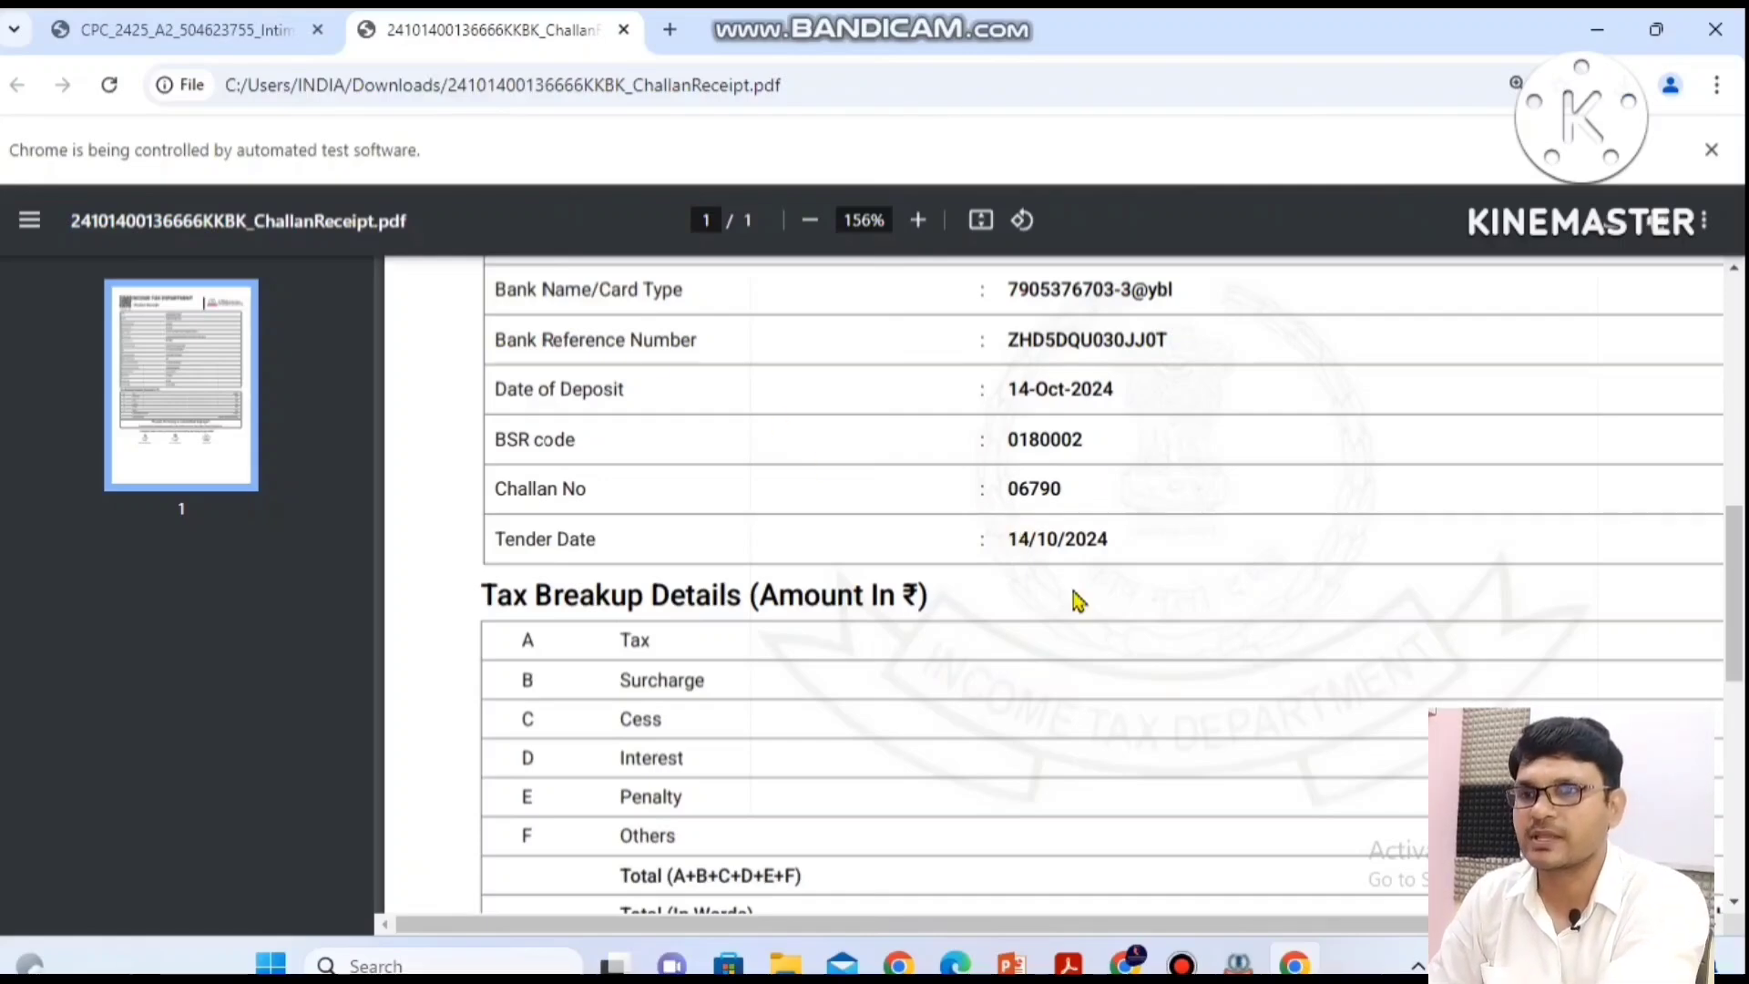
# Return to the e-Filing portal and open the response form for the 2024 outstanding demand.
pyautogui.click(1234, 964)
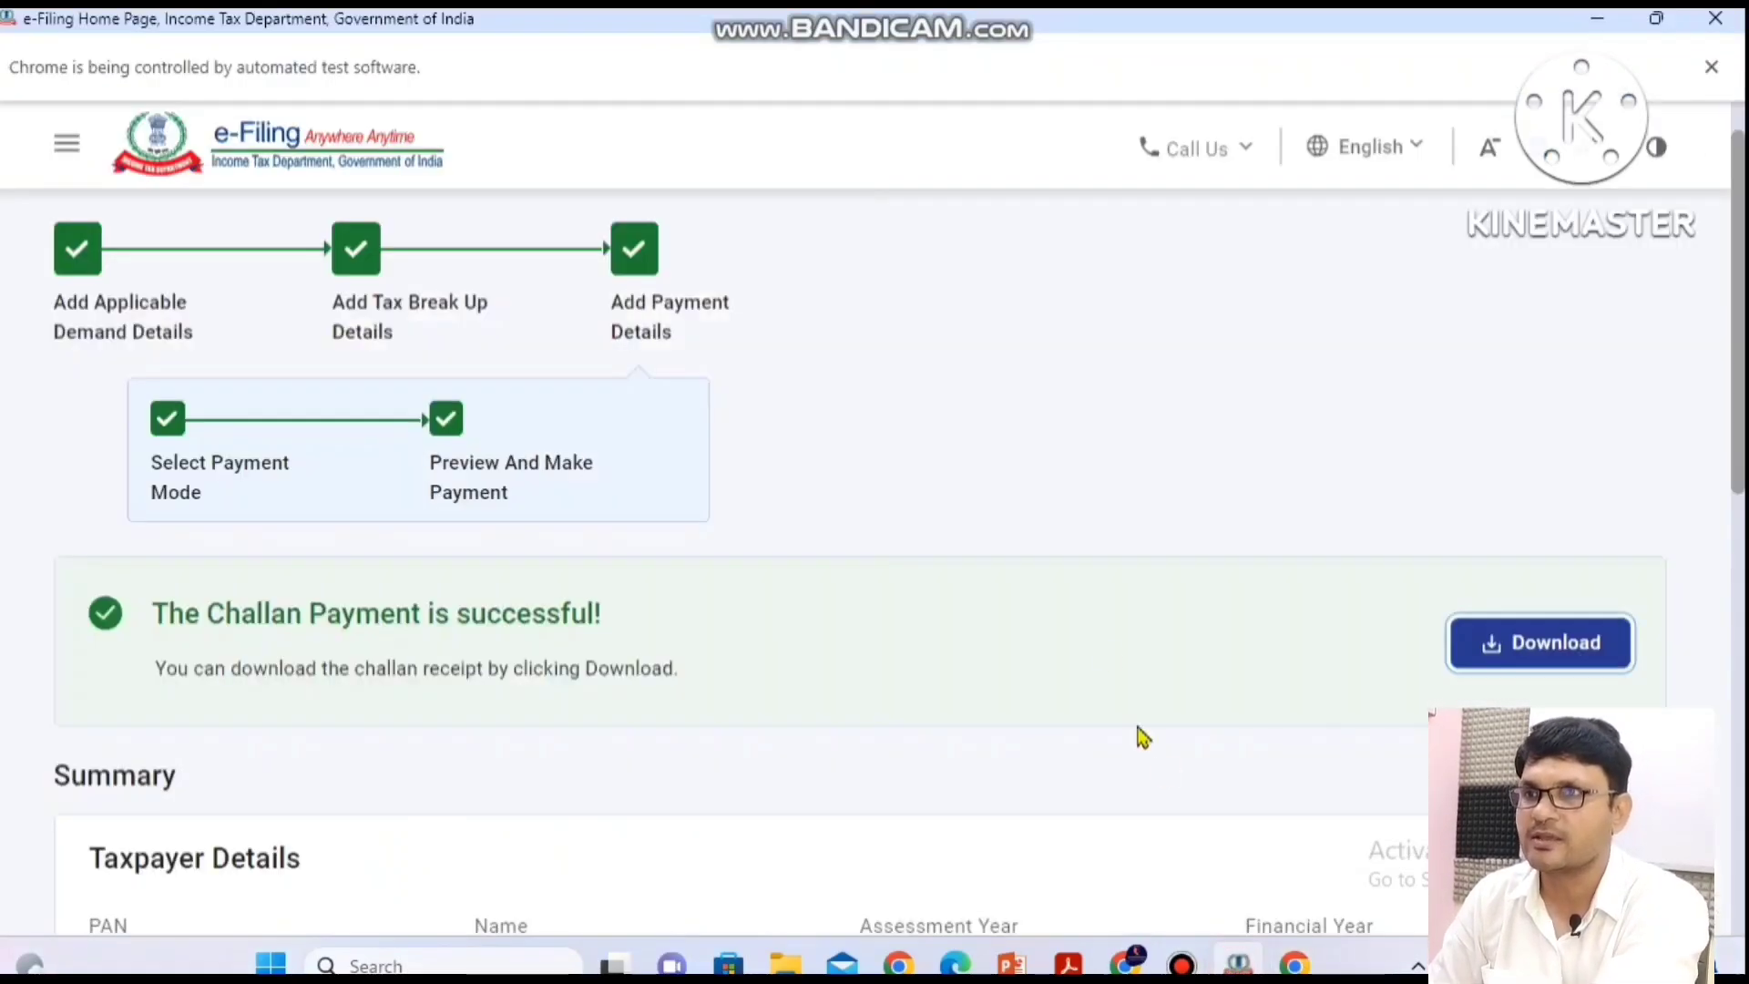
pyautogui.scroll(2, 1111, 657)
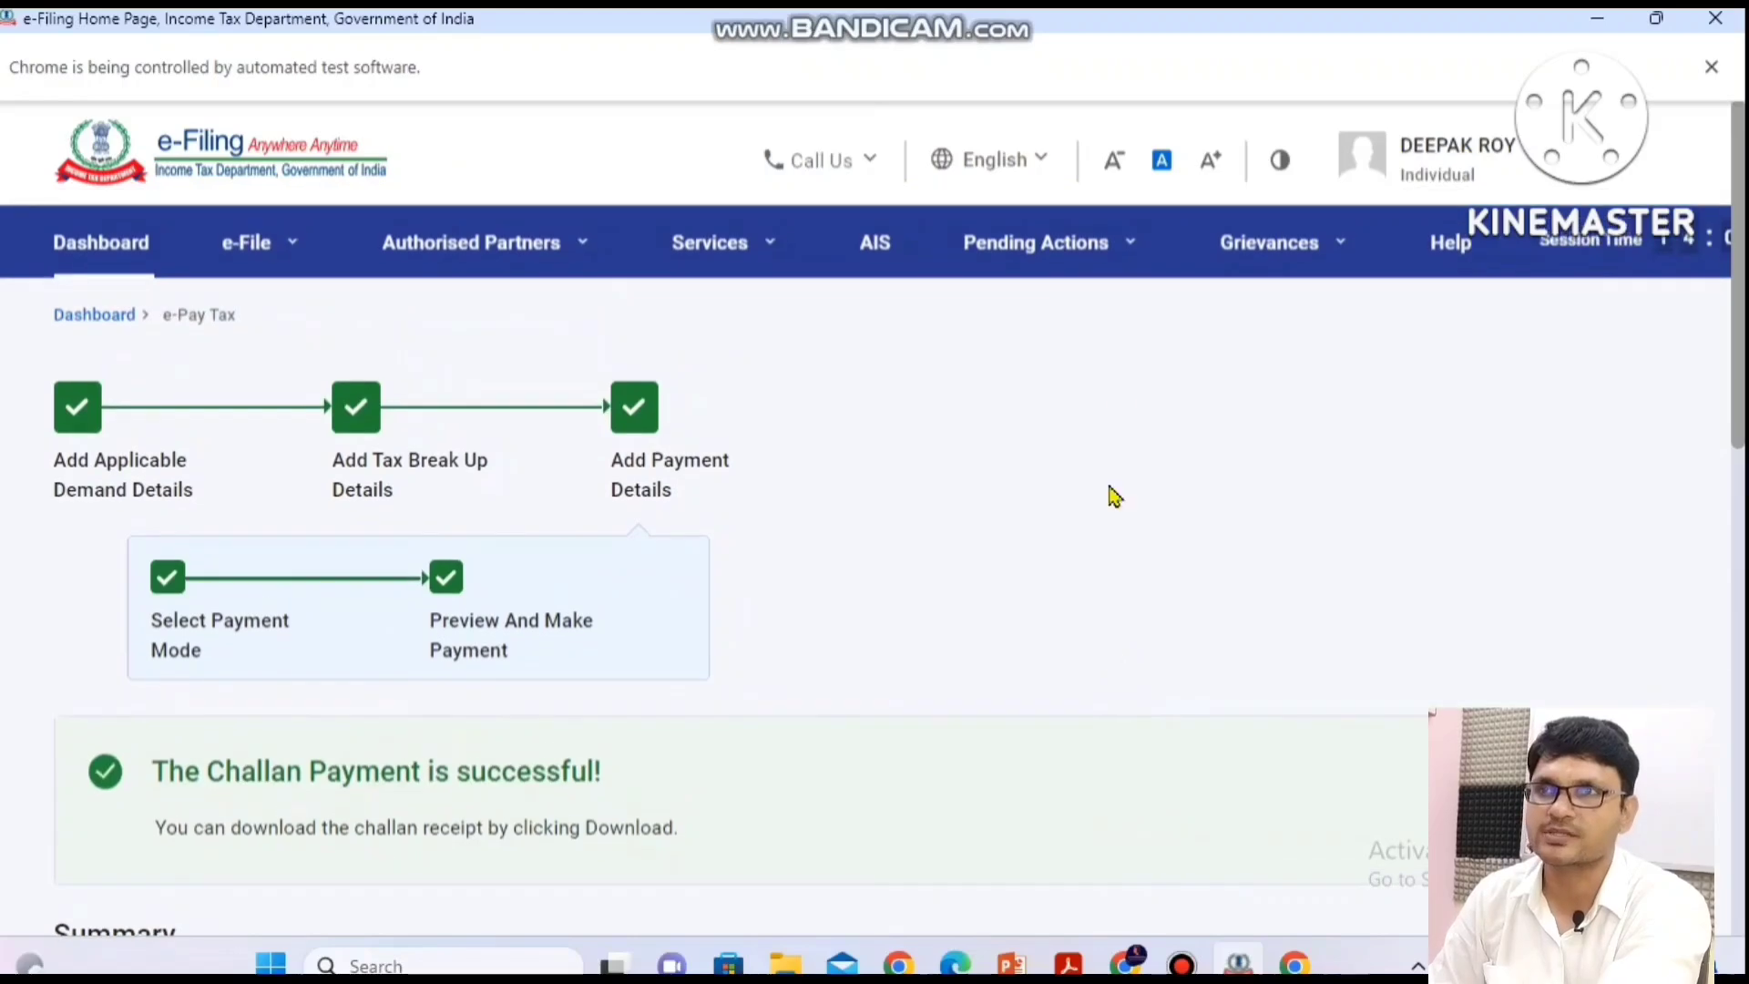
pyautogui.click(1084, 266)
pyautogui.click(1076, 398)
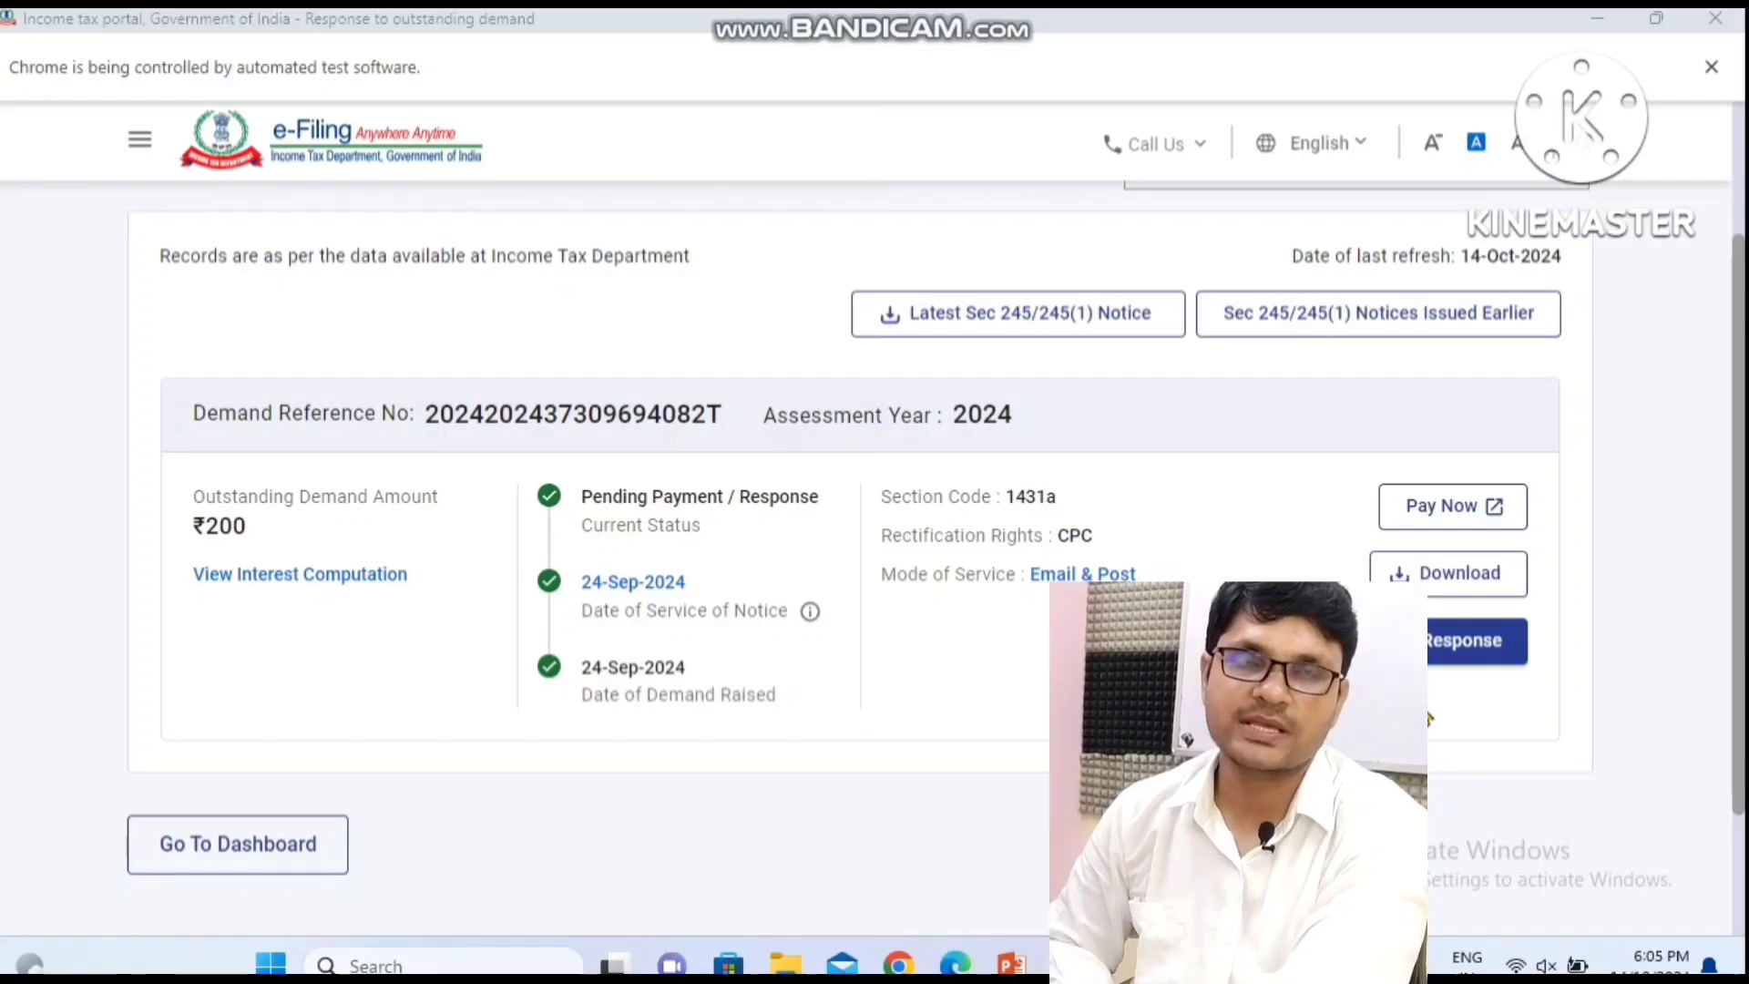
pyautogui.click(1471, 641)
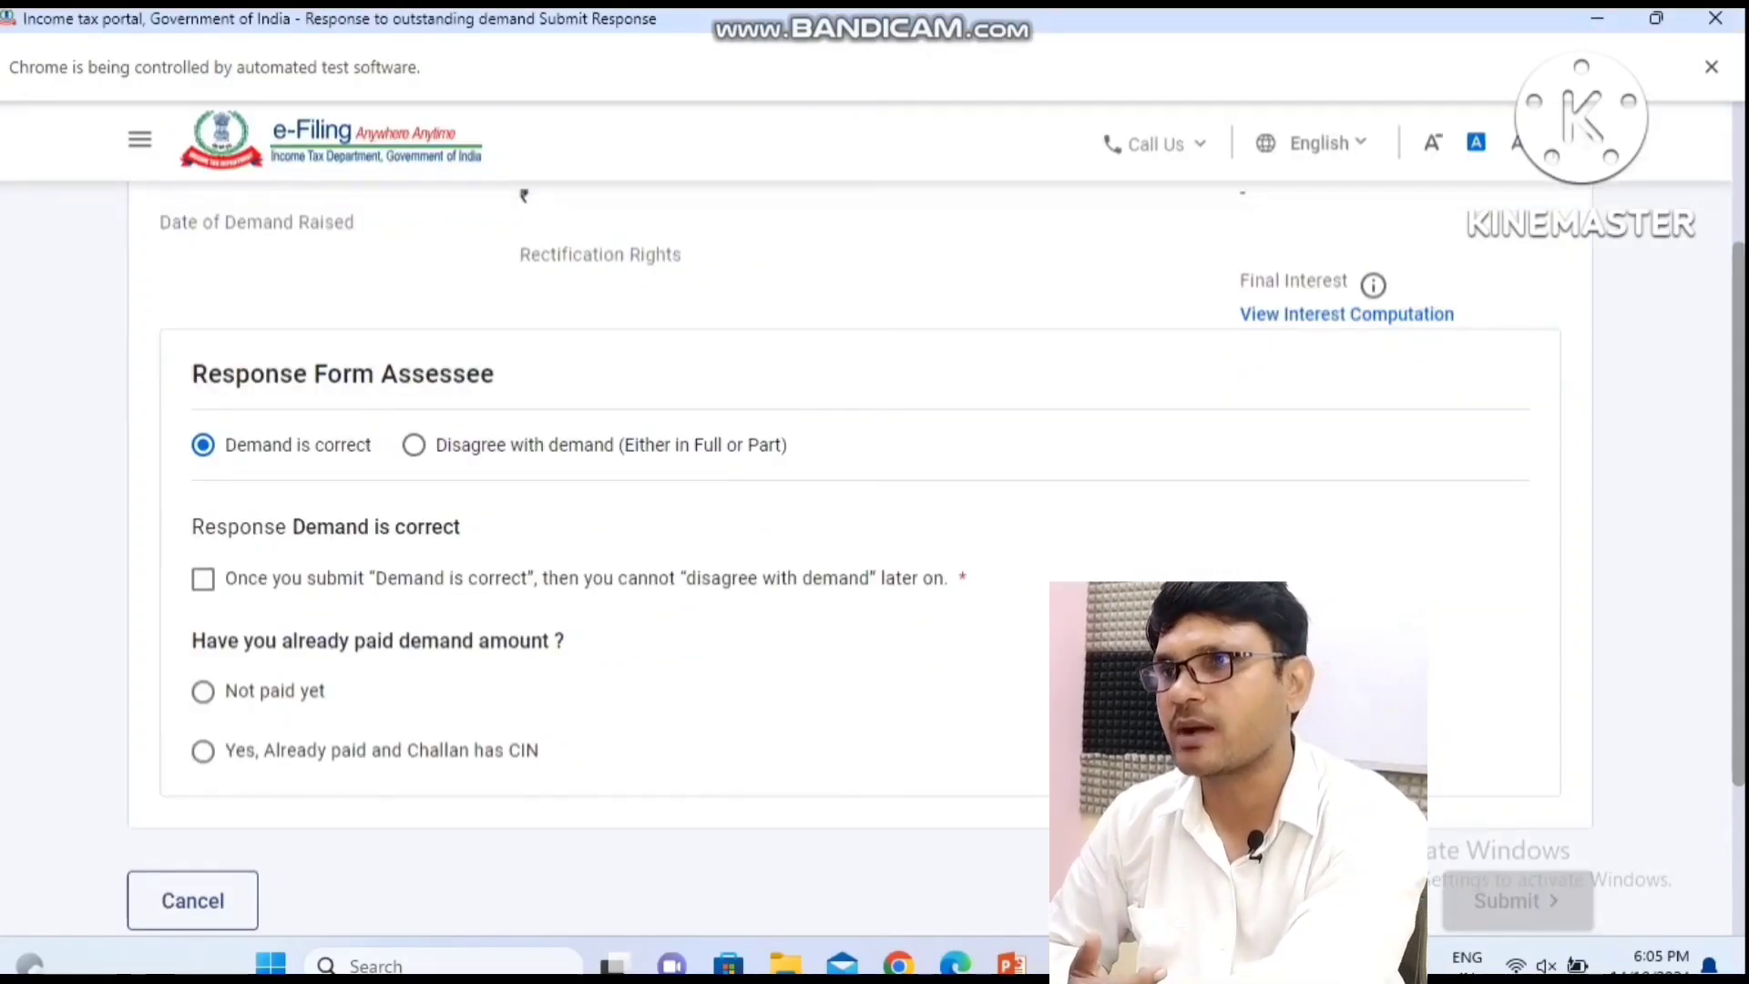
# Switch the response to "Disagree with demand (Either in Full or Part)" and open the selection of reasons.
pyautogui.scroll(3, 875, 547)
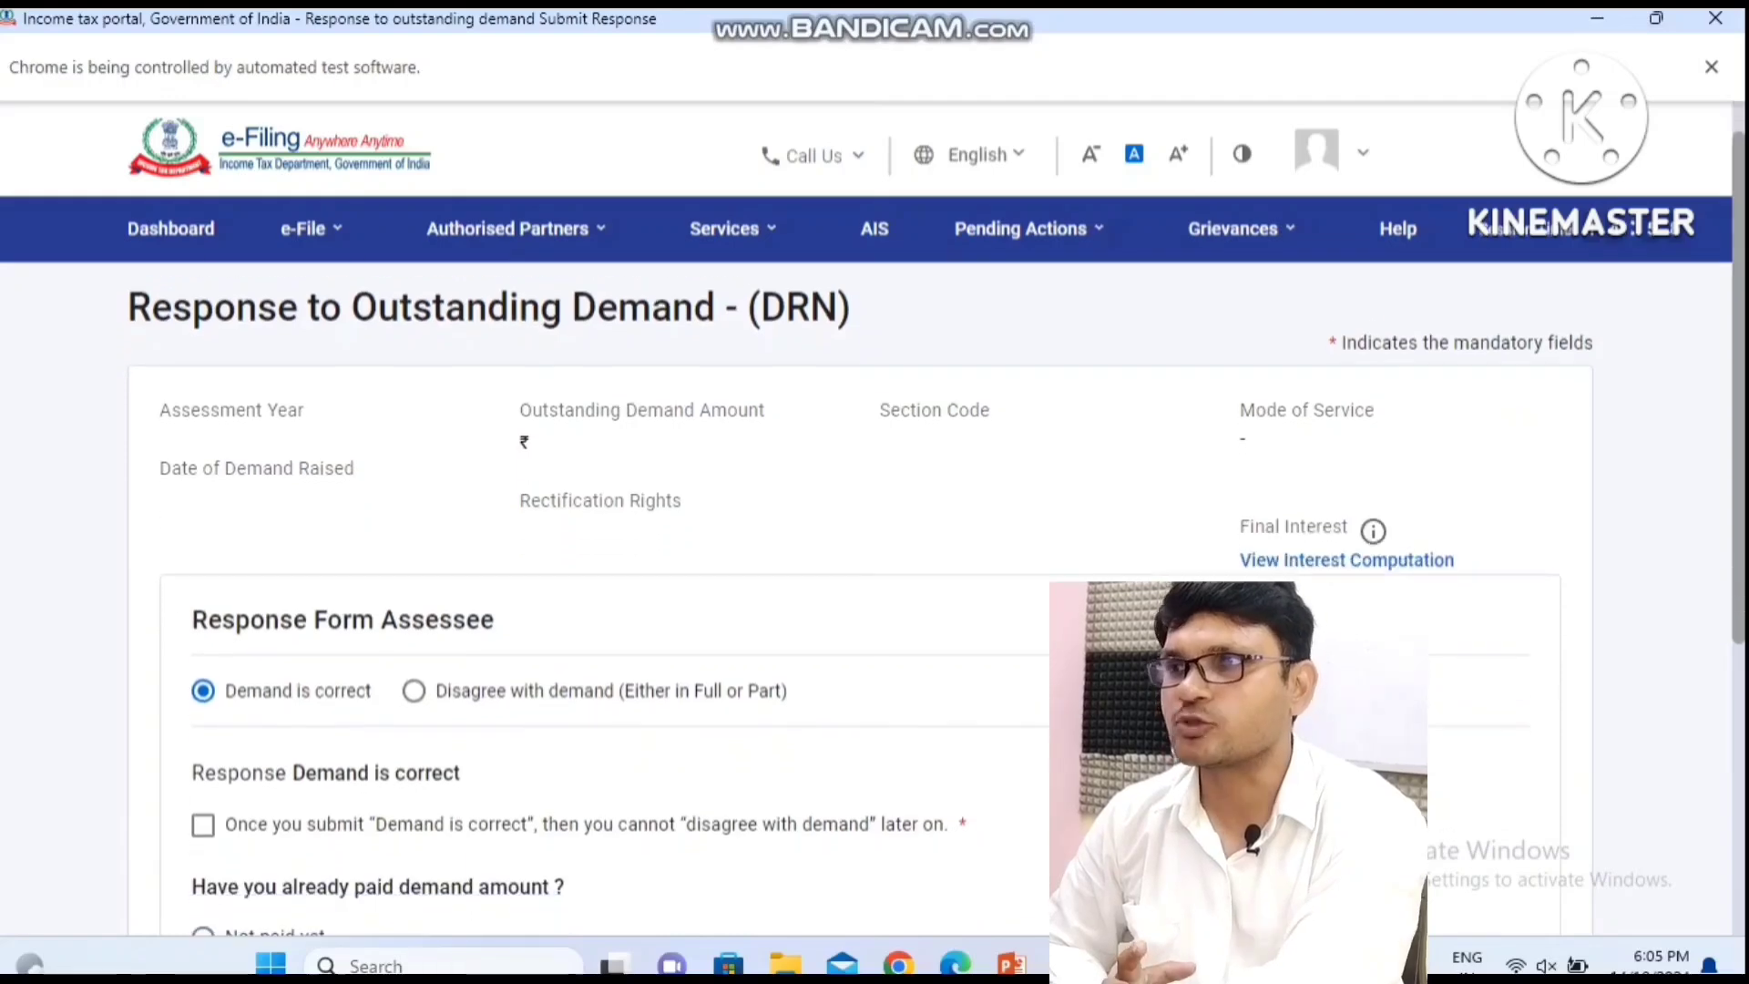
pyautogui.scroll(-3, 285, 420)
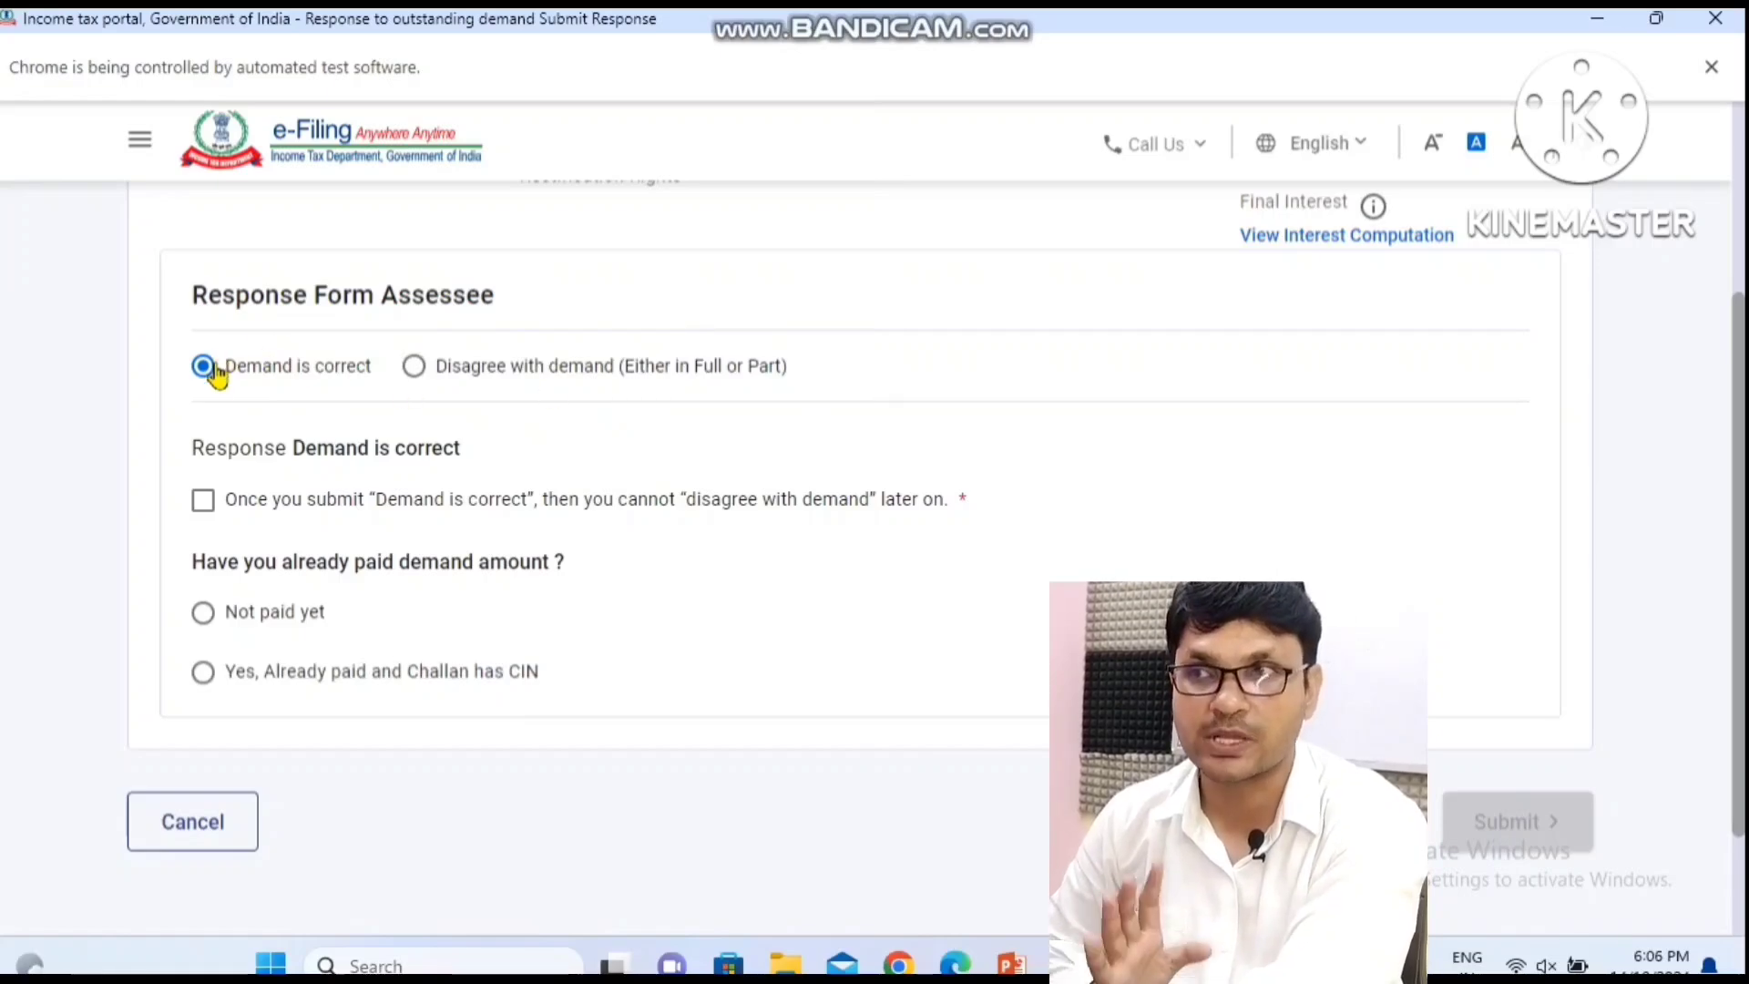
pyautogui.click(452, 372)
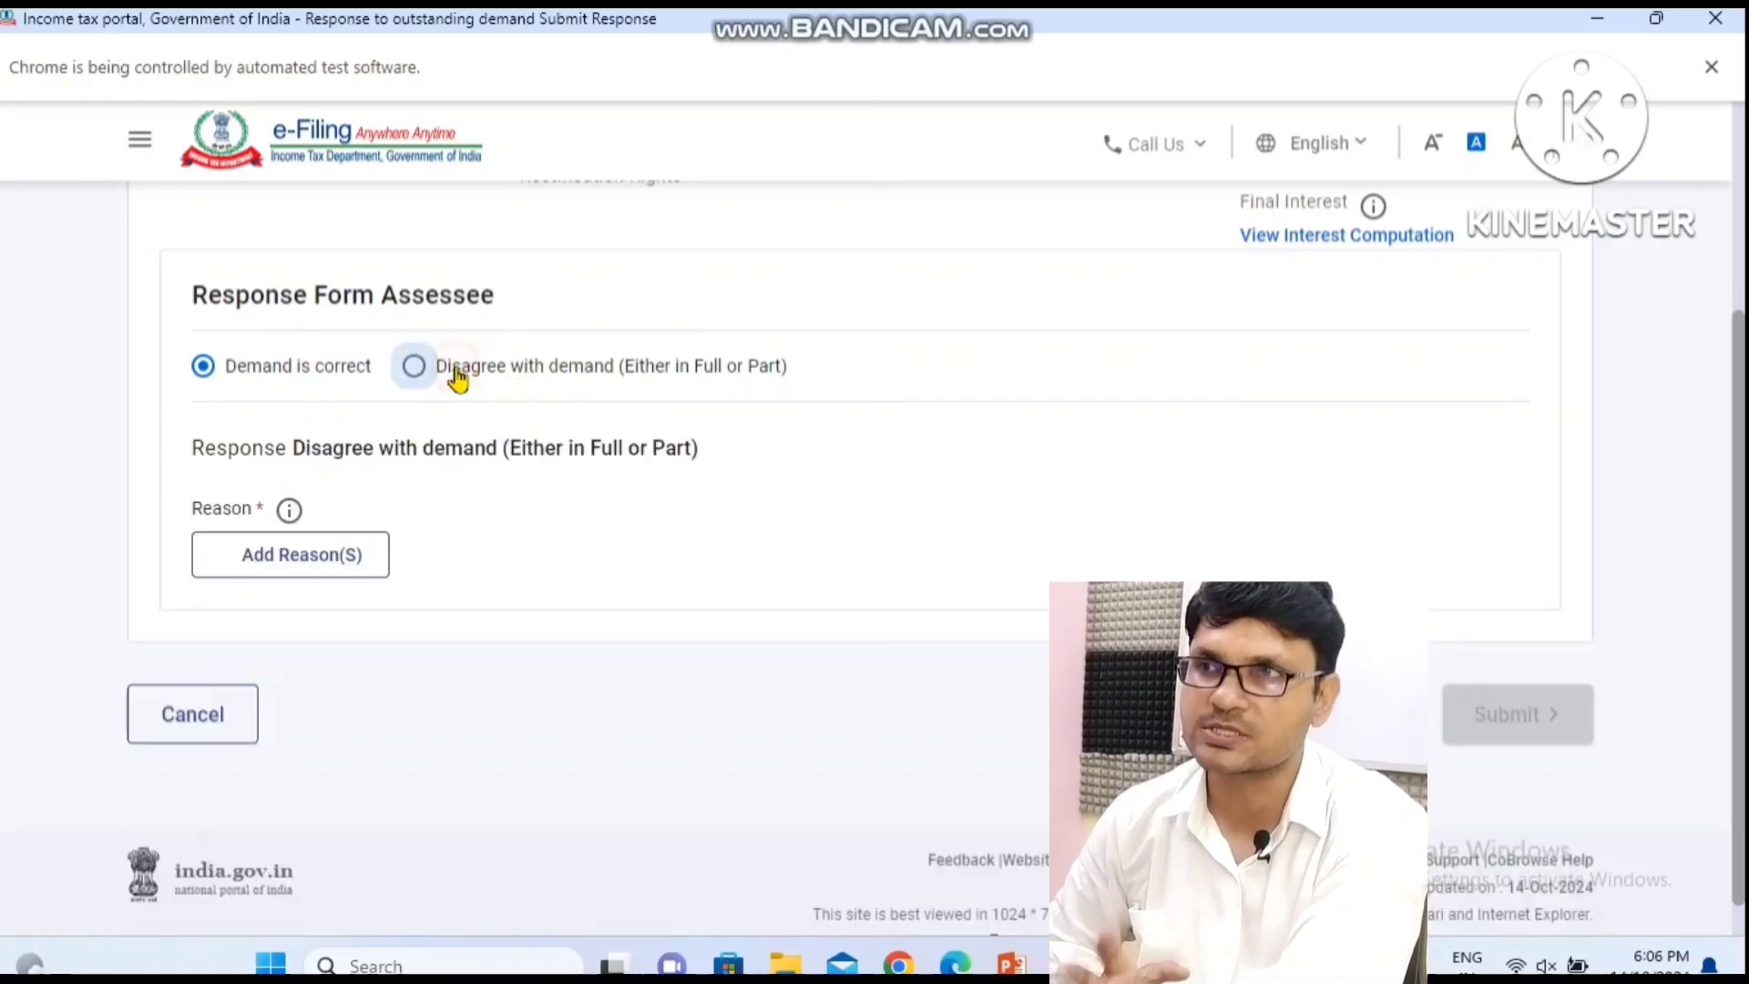
pyautogui.click(340, 573)
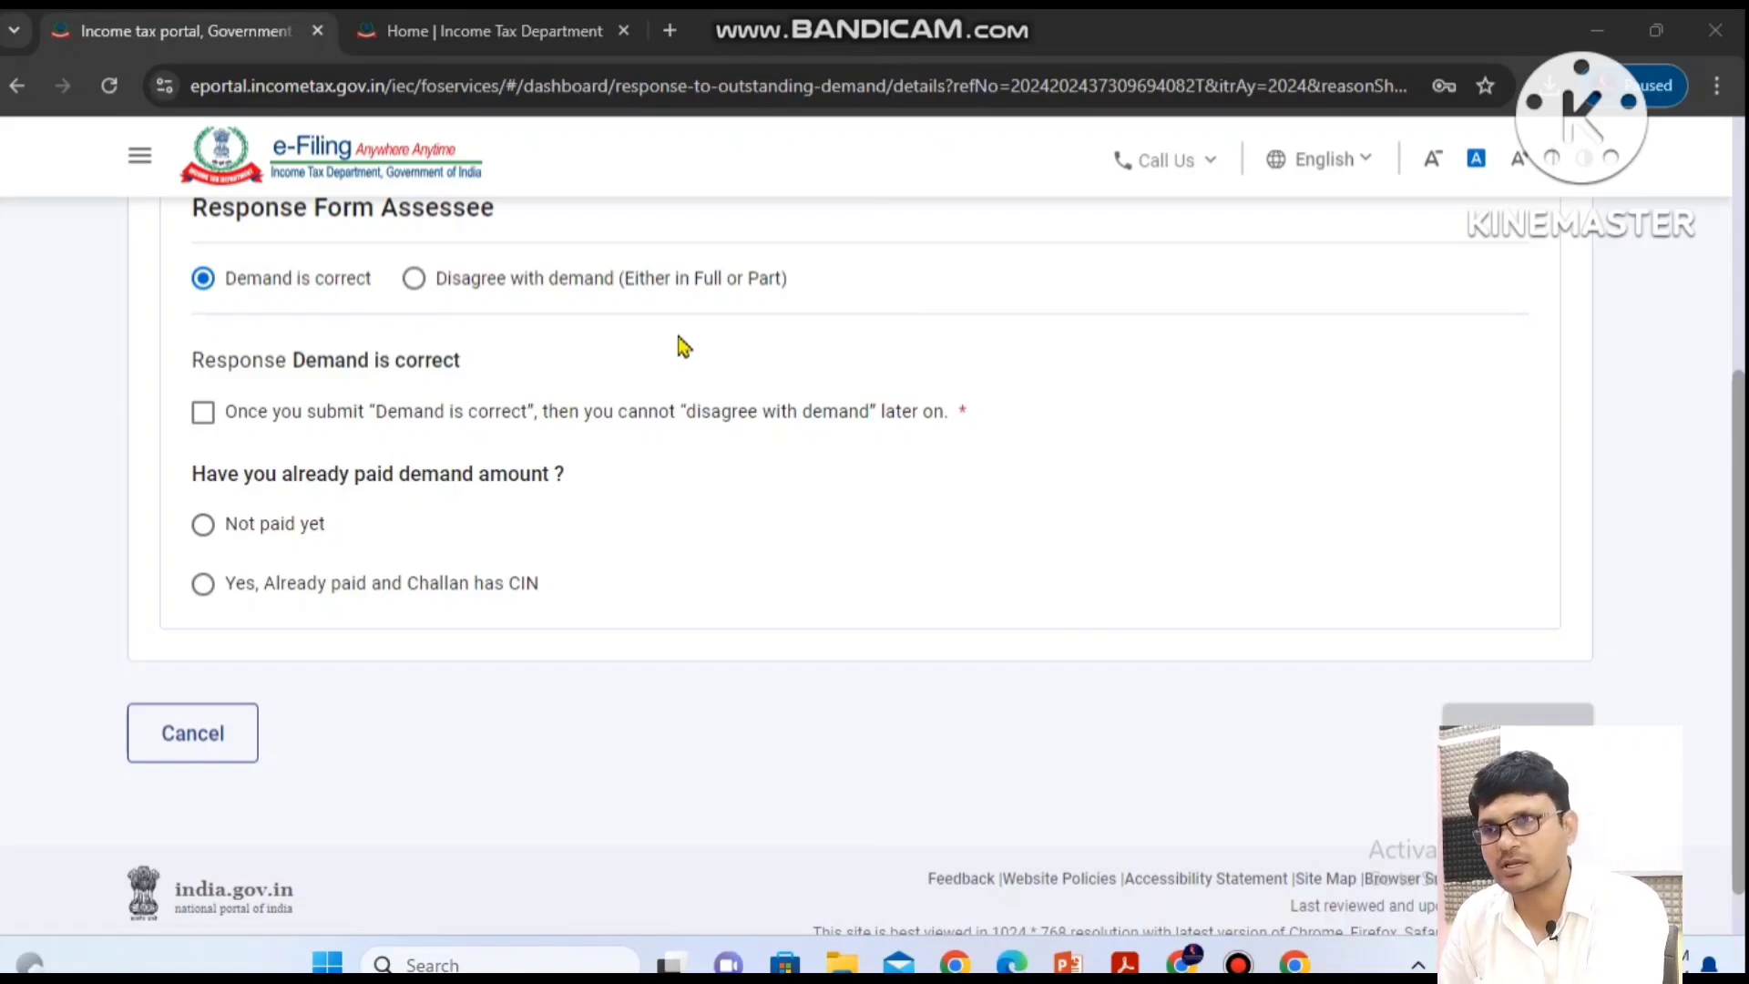
# Accept the "Demand is correct" declaration, mark the demand as already paid with a CIN challan, and start adding challan details.
pyautogui.click(204, 417)
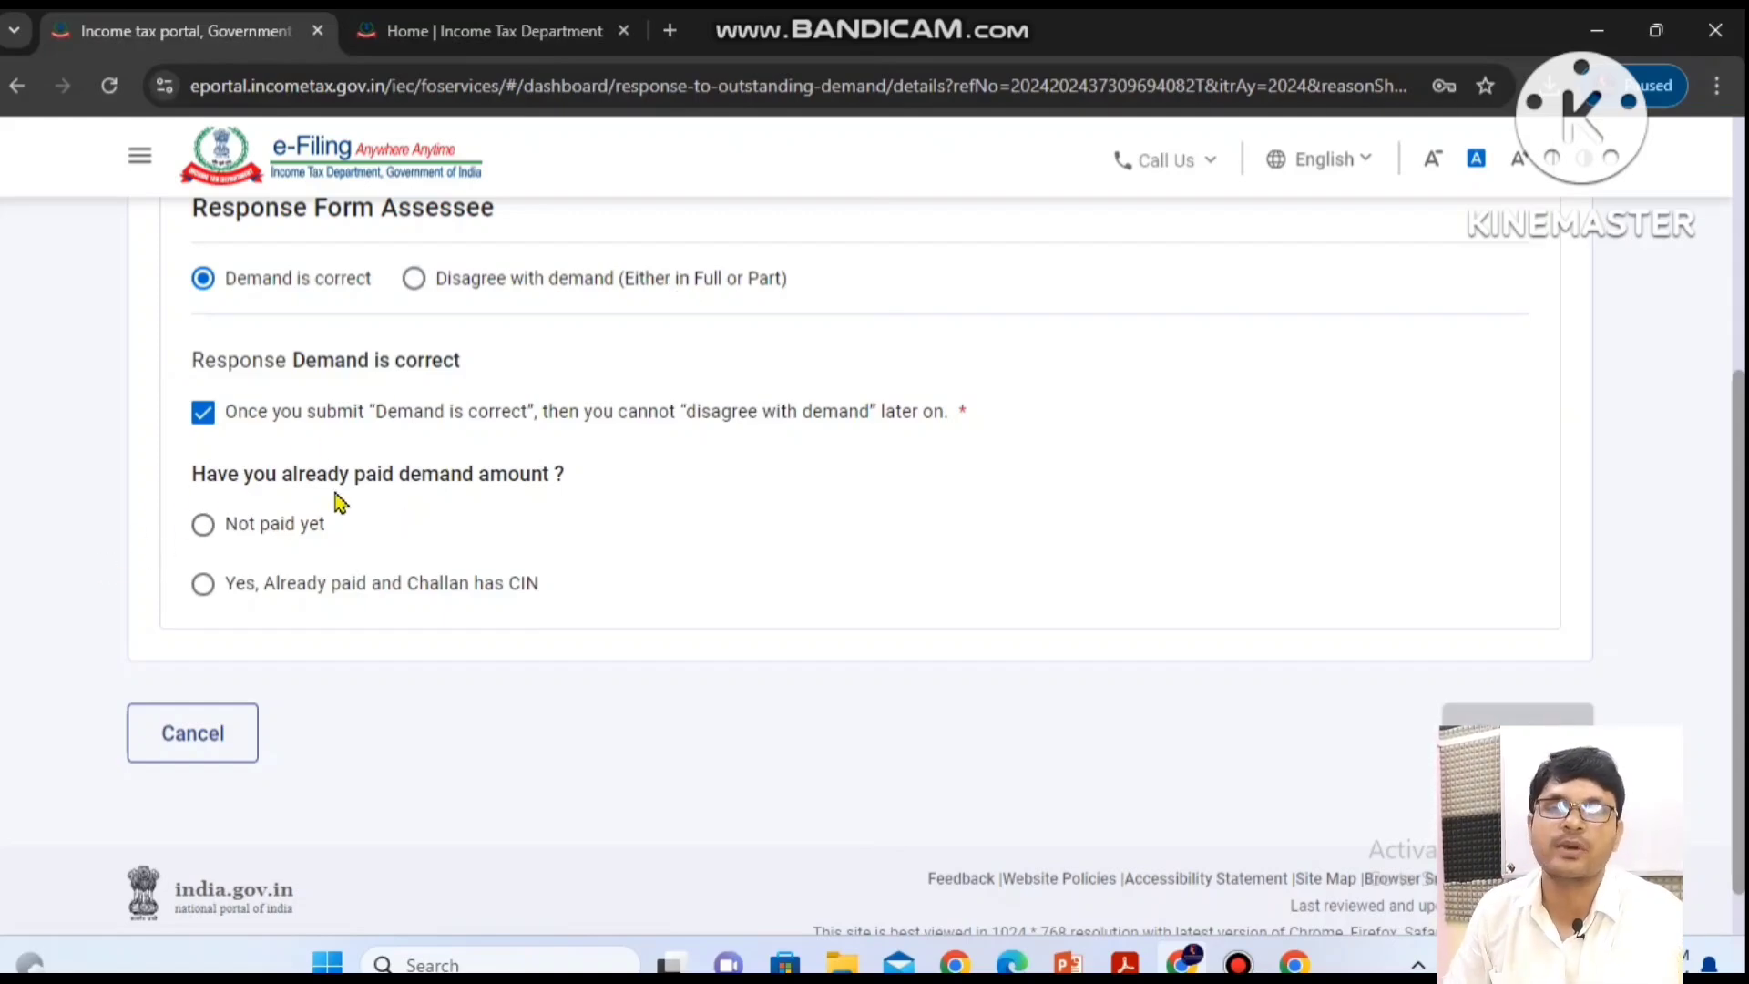
pyautogui.click(204, 584)
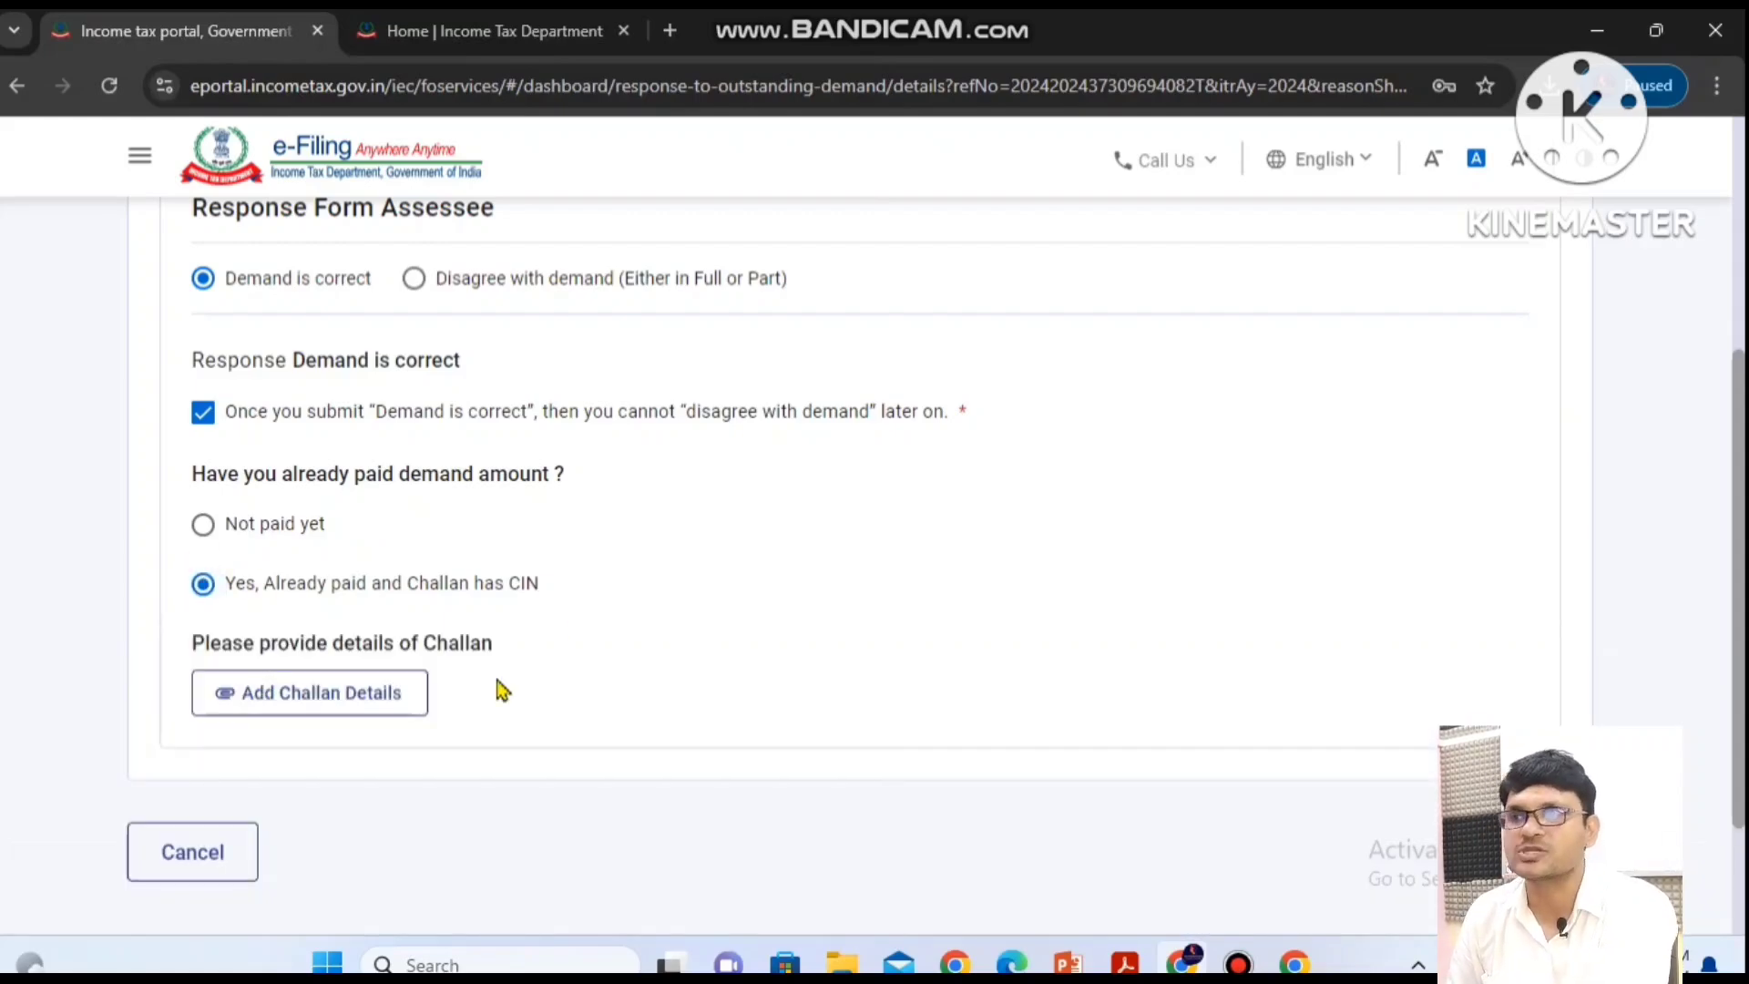
pyautogui.click(340, 711)
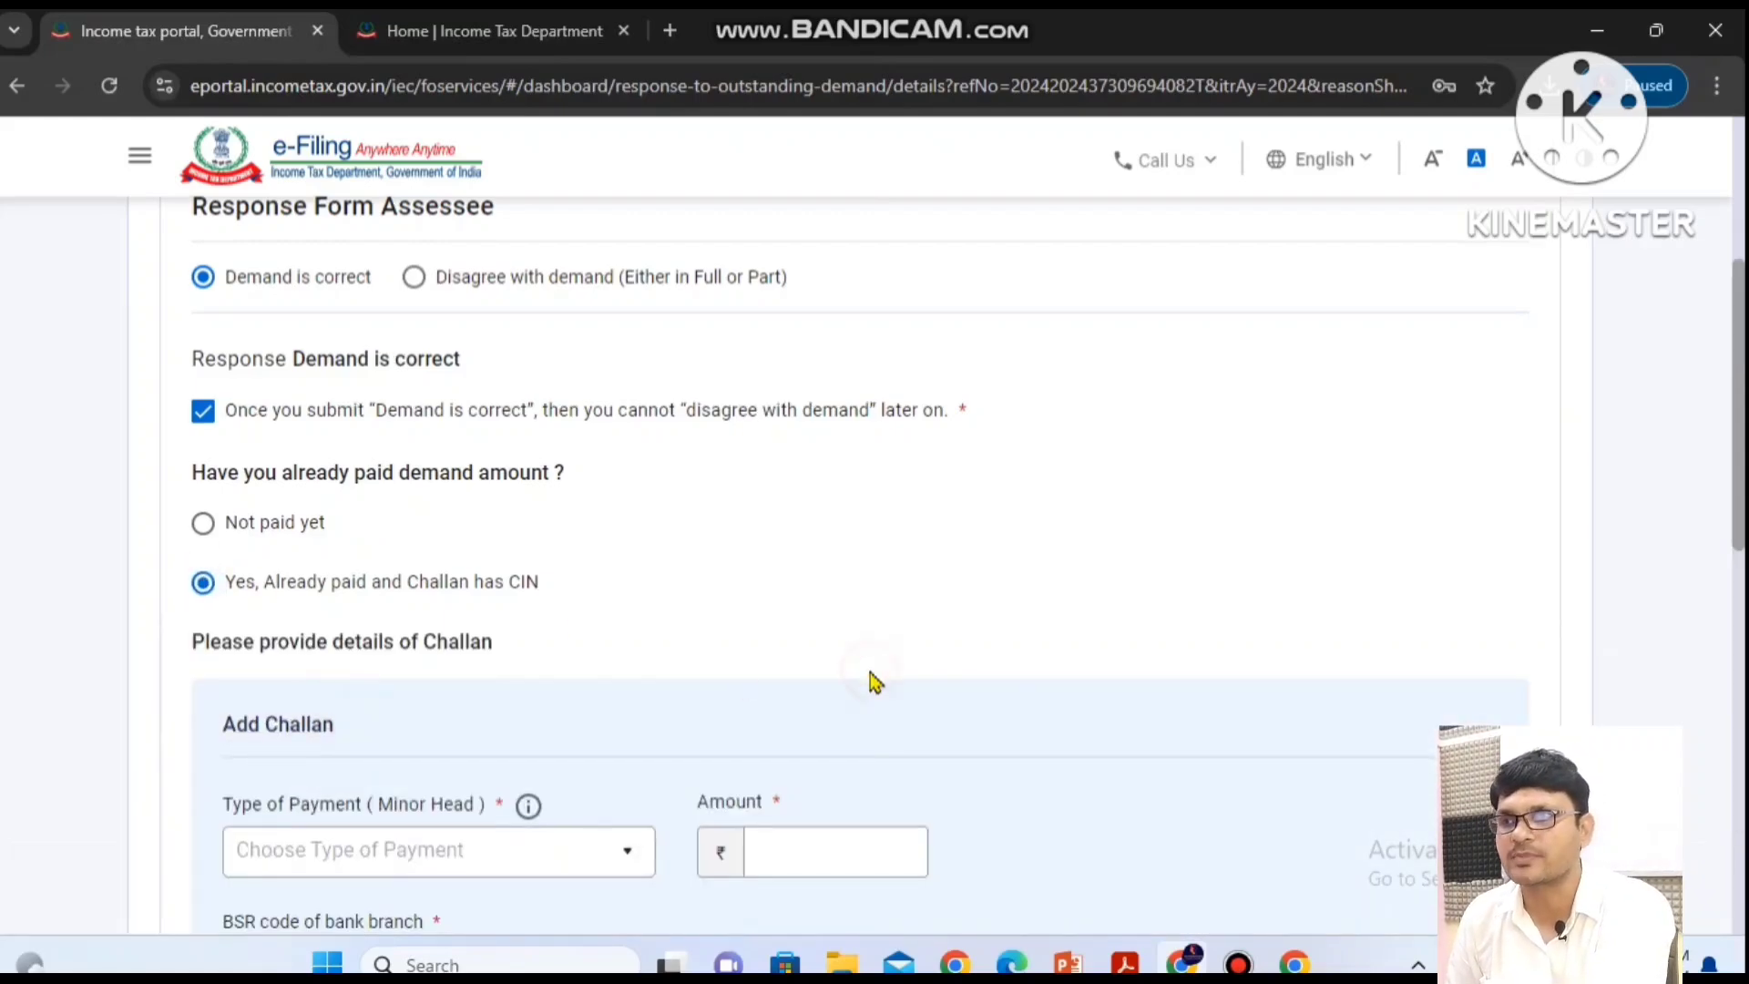
# Set the challan's payment type to Outstanding Demand (Regular Assessment Tax) and its amount to ₹200.
pyautogui.scroll(-5, 875, 680)
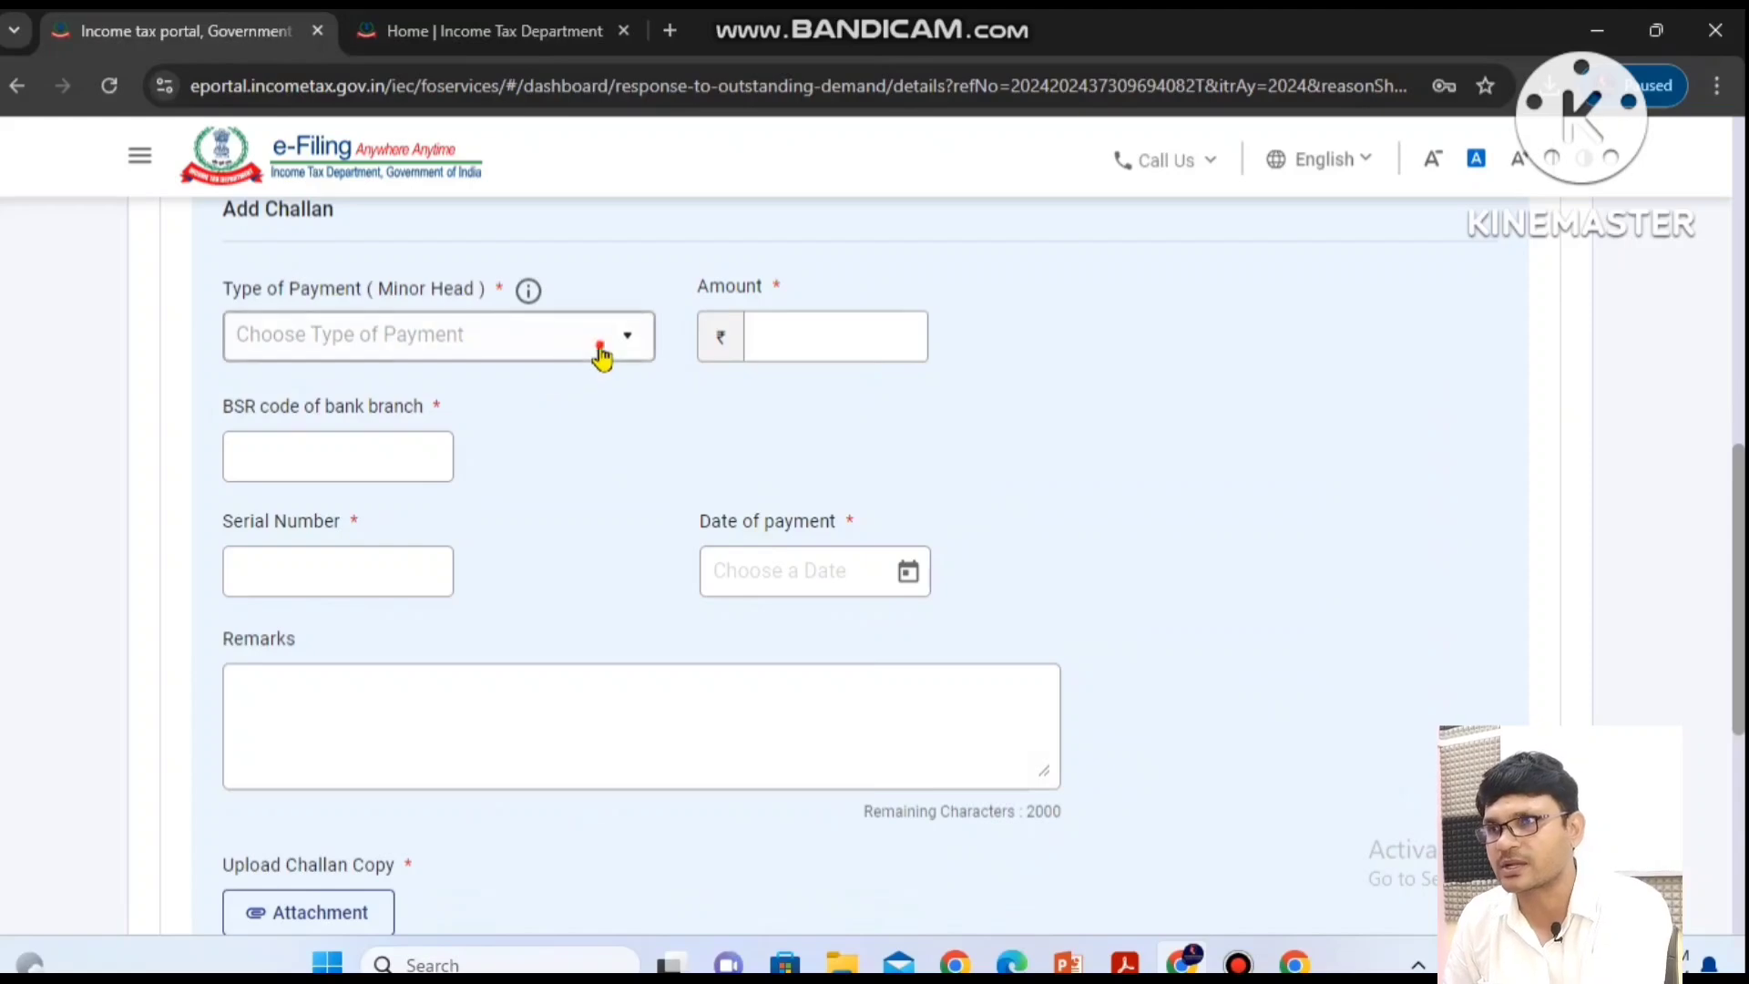
pyautogui.click(601, 354)
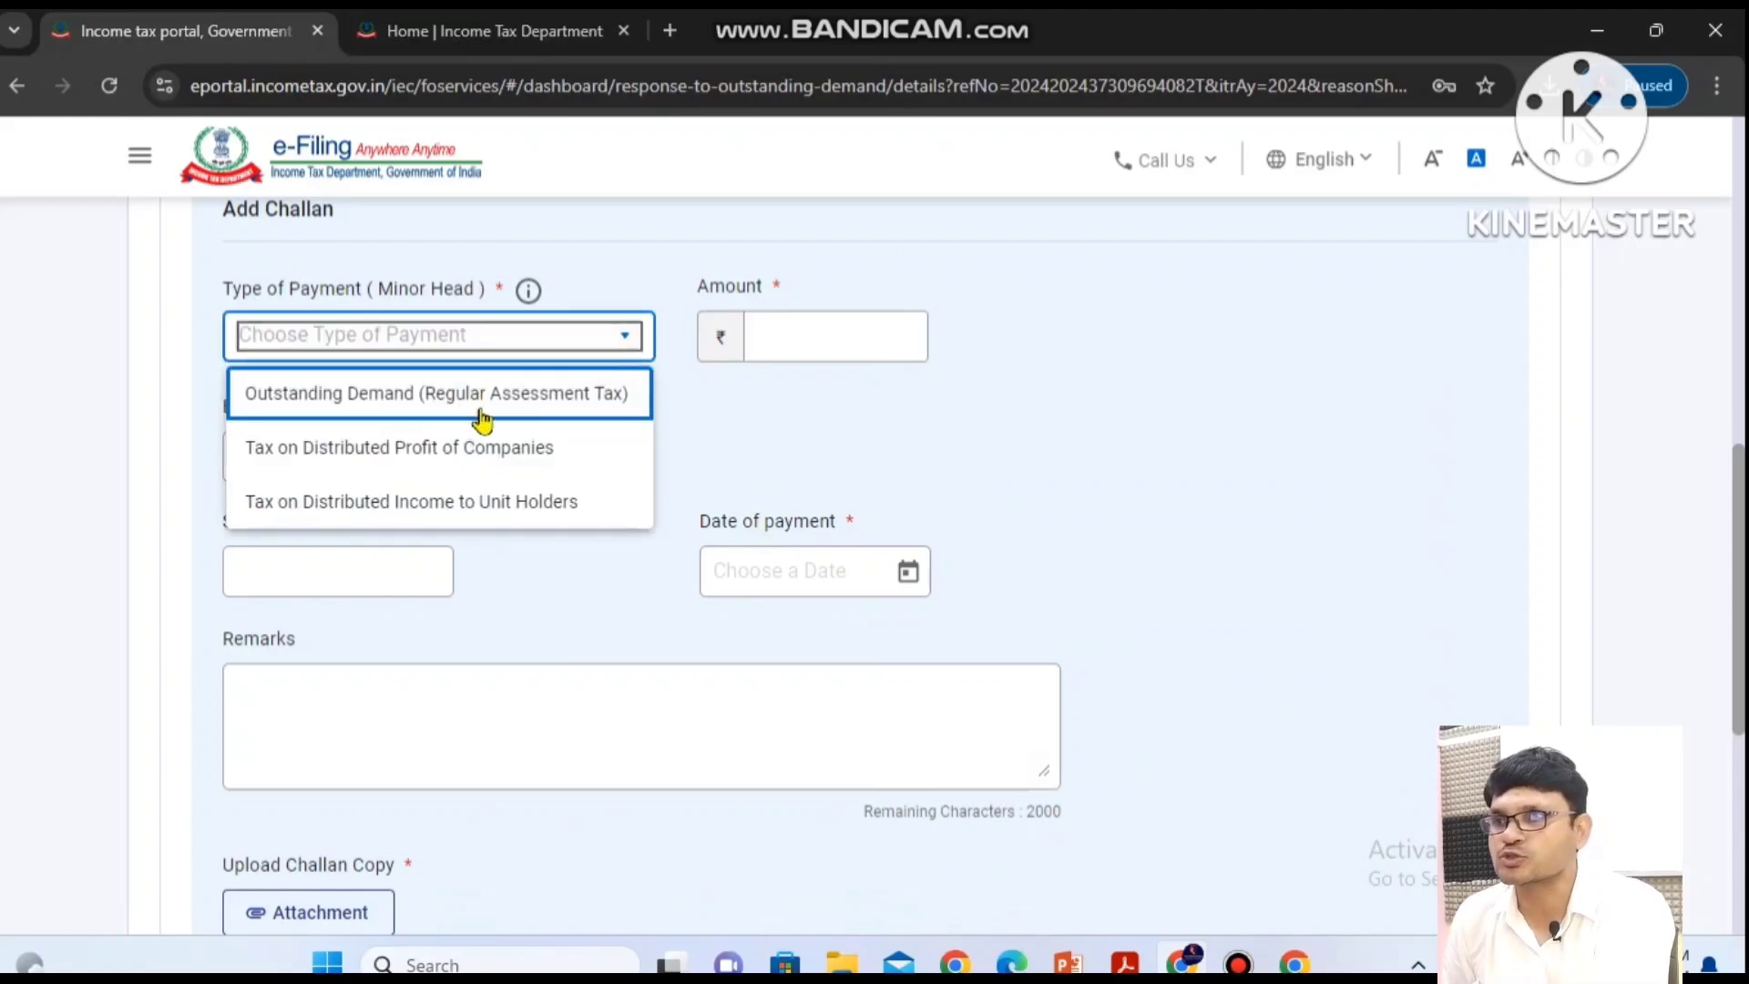
pyautogui.click(384, 408)
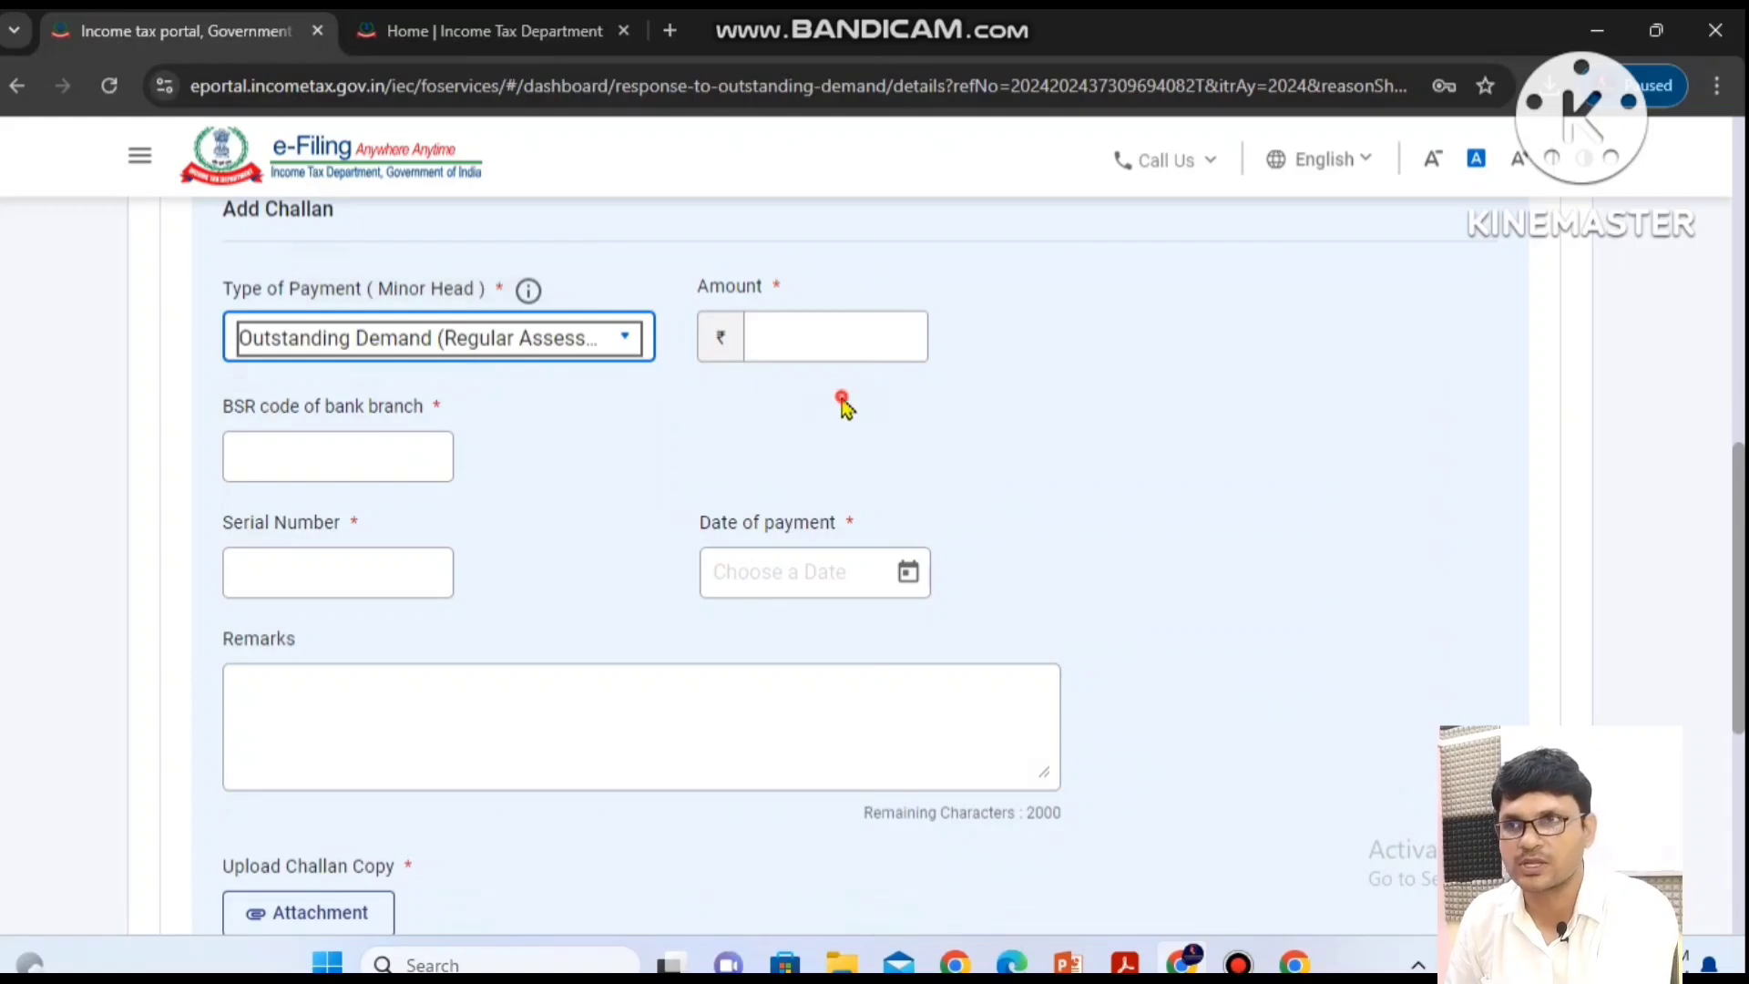
pyautogui.click(896, 342)
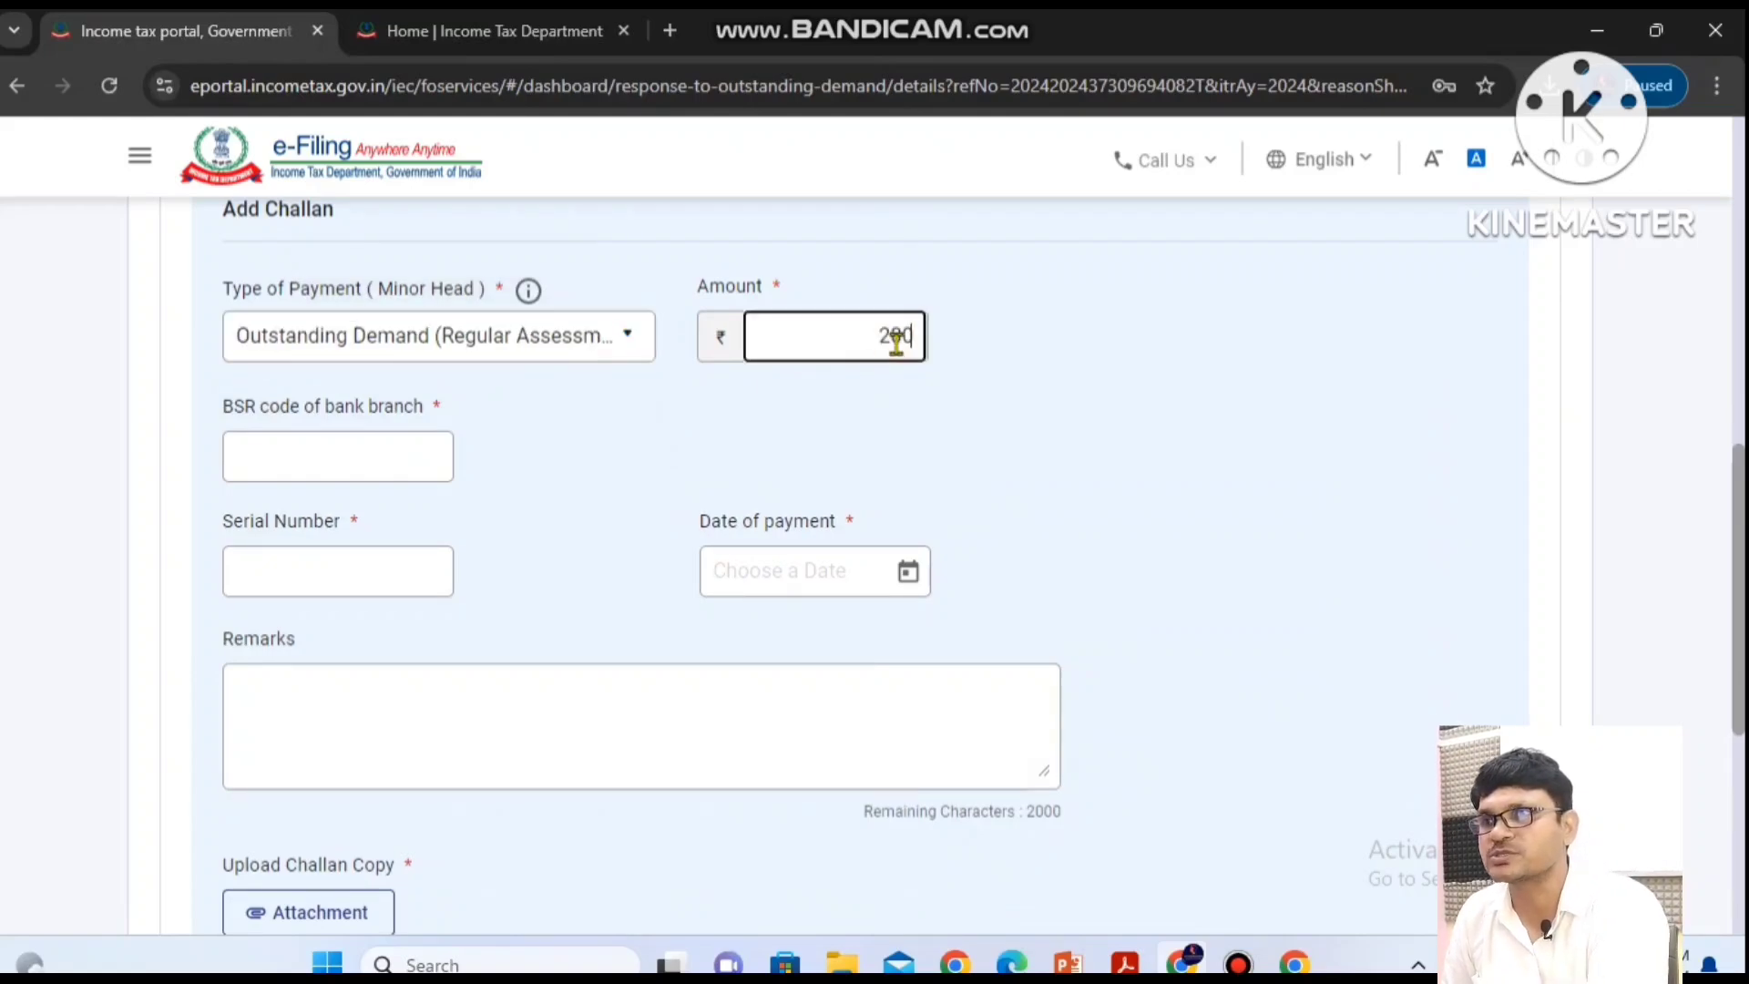
# Fill in the receipt's BSR code and serial number, set the payment date to 14/10/2024, attach the challan receipt PDF, and save the challan.
pyautogui.click(407, 446)
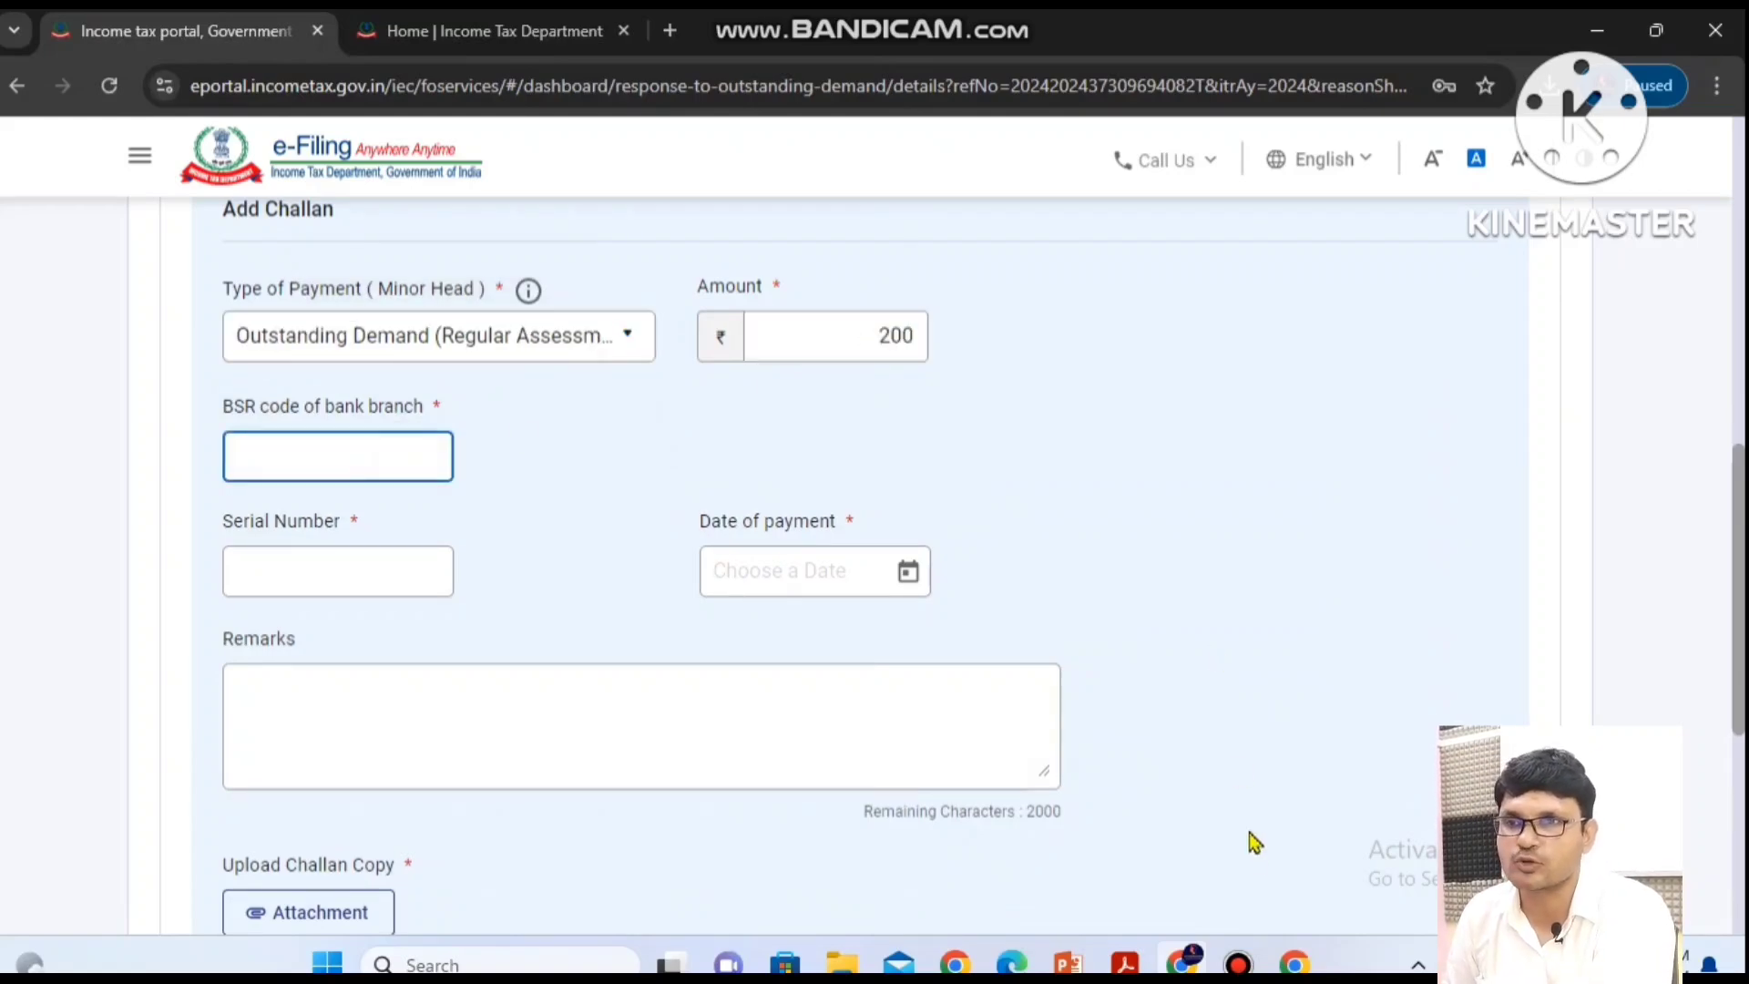
pyautogui.moveTo(1295, 962)
pyautogui.click(1188, 860)
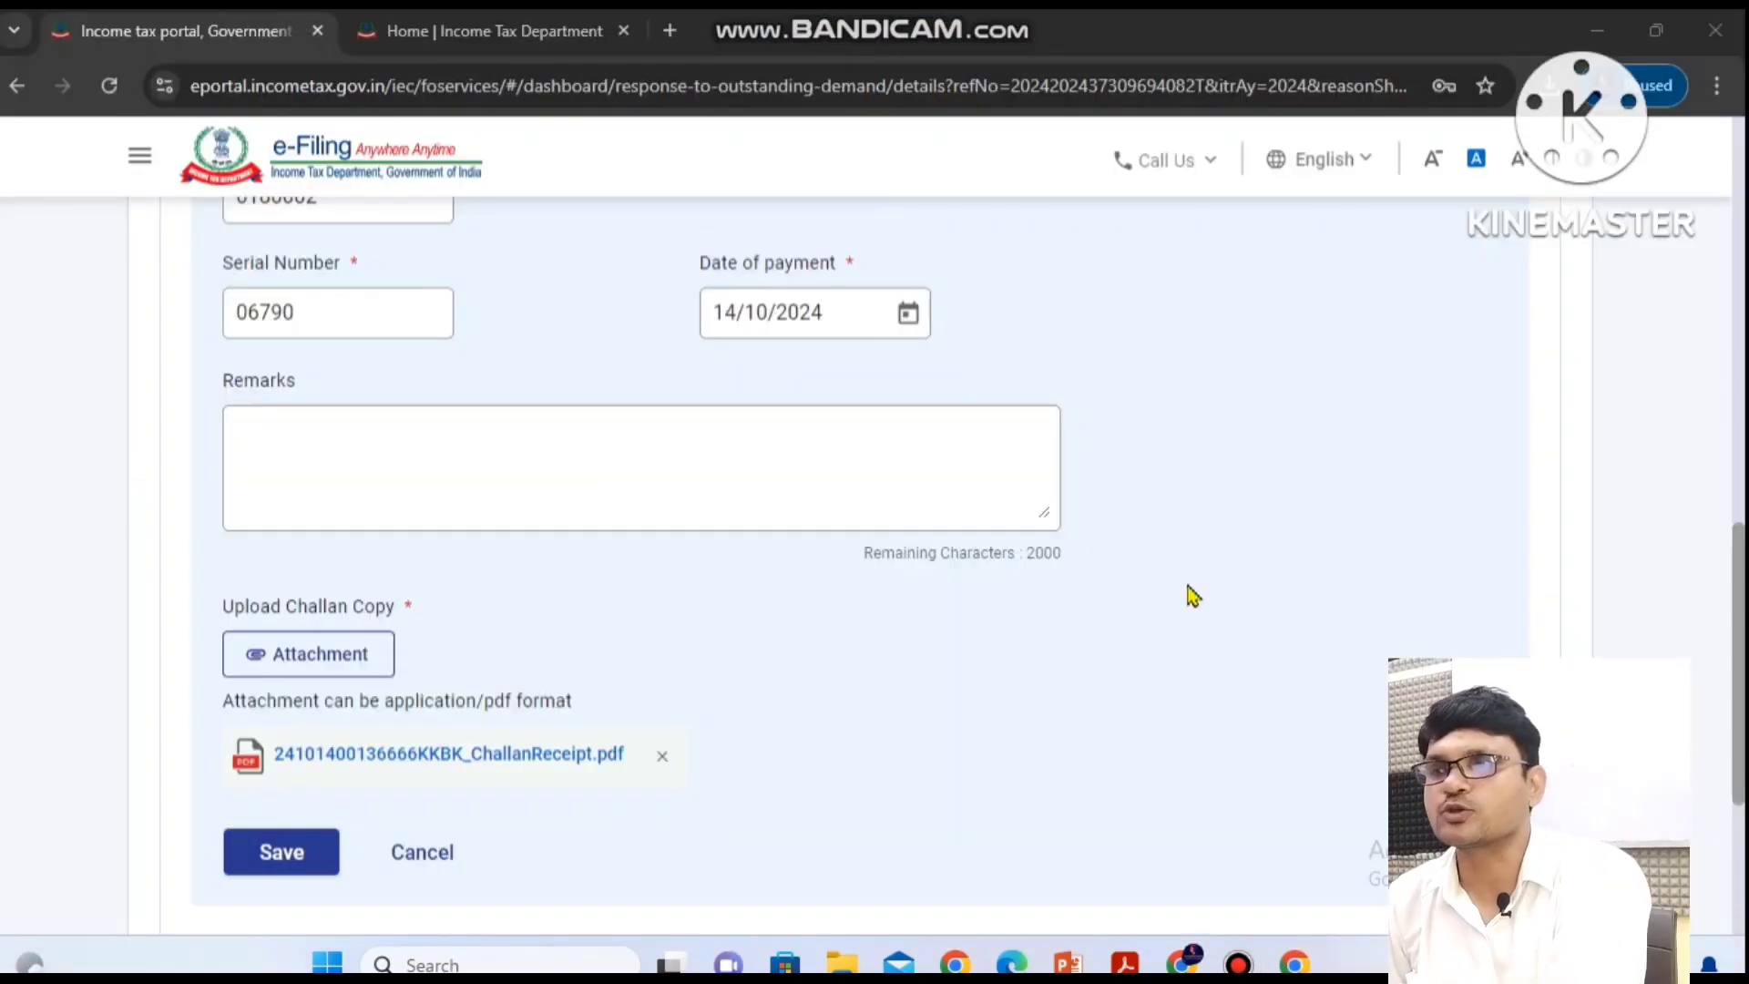
pyautogui.click(1189, 588)
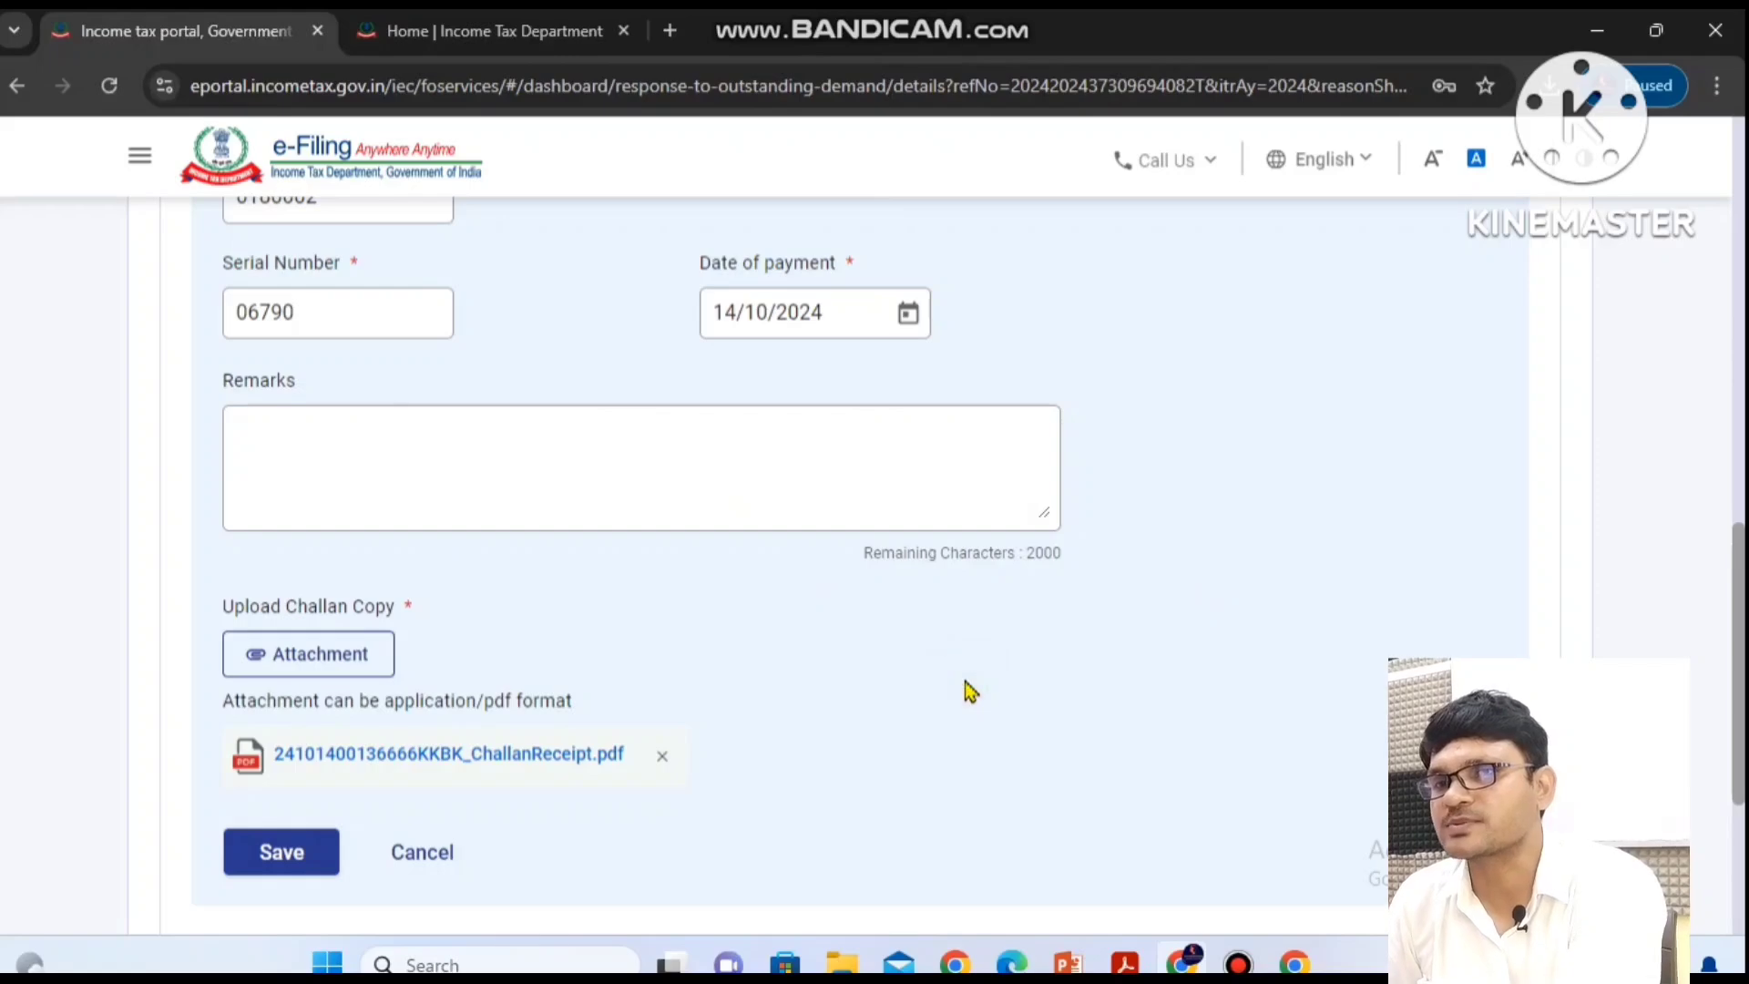
pyautogui.scroll(-2, 970, 691)
pyautogui.click(259, 711)
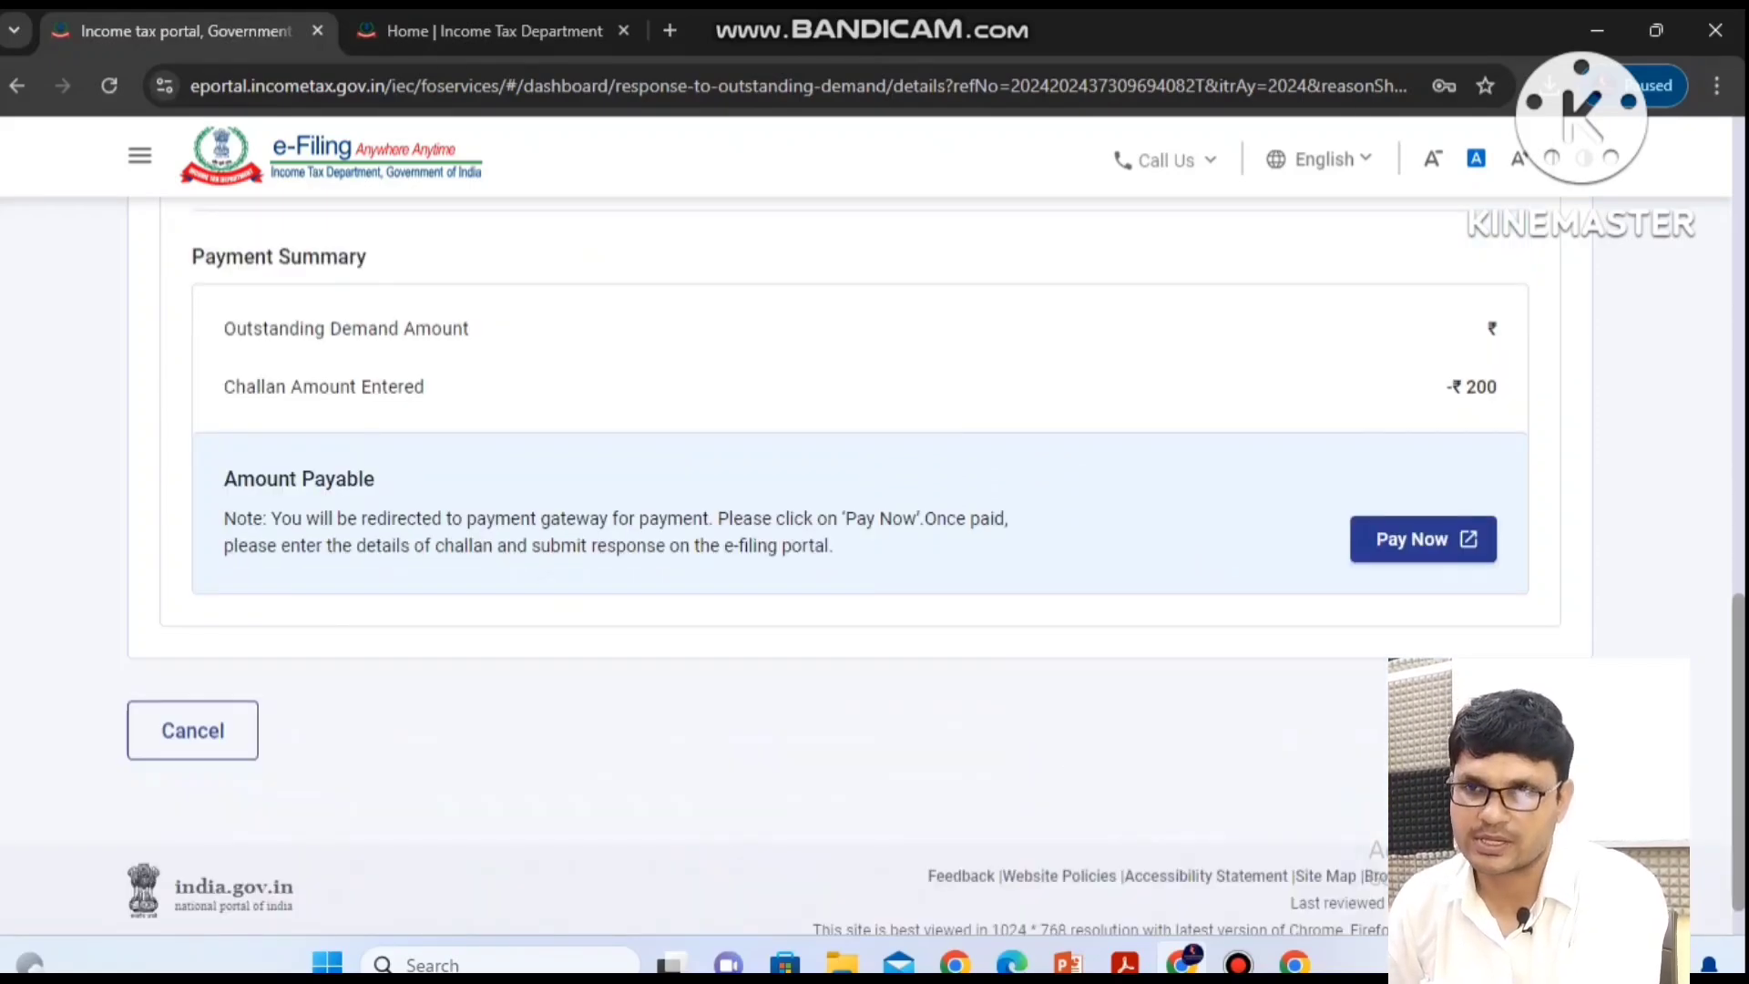
# Submit the response to the outstanding demand, confirm the submission, and close the success message.
pyautogui.click(1457, 730)
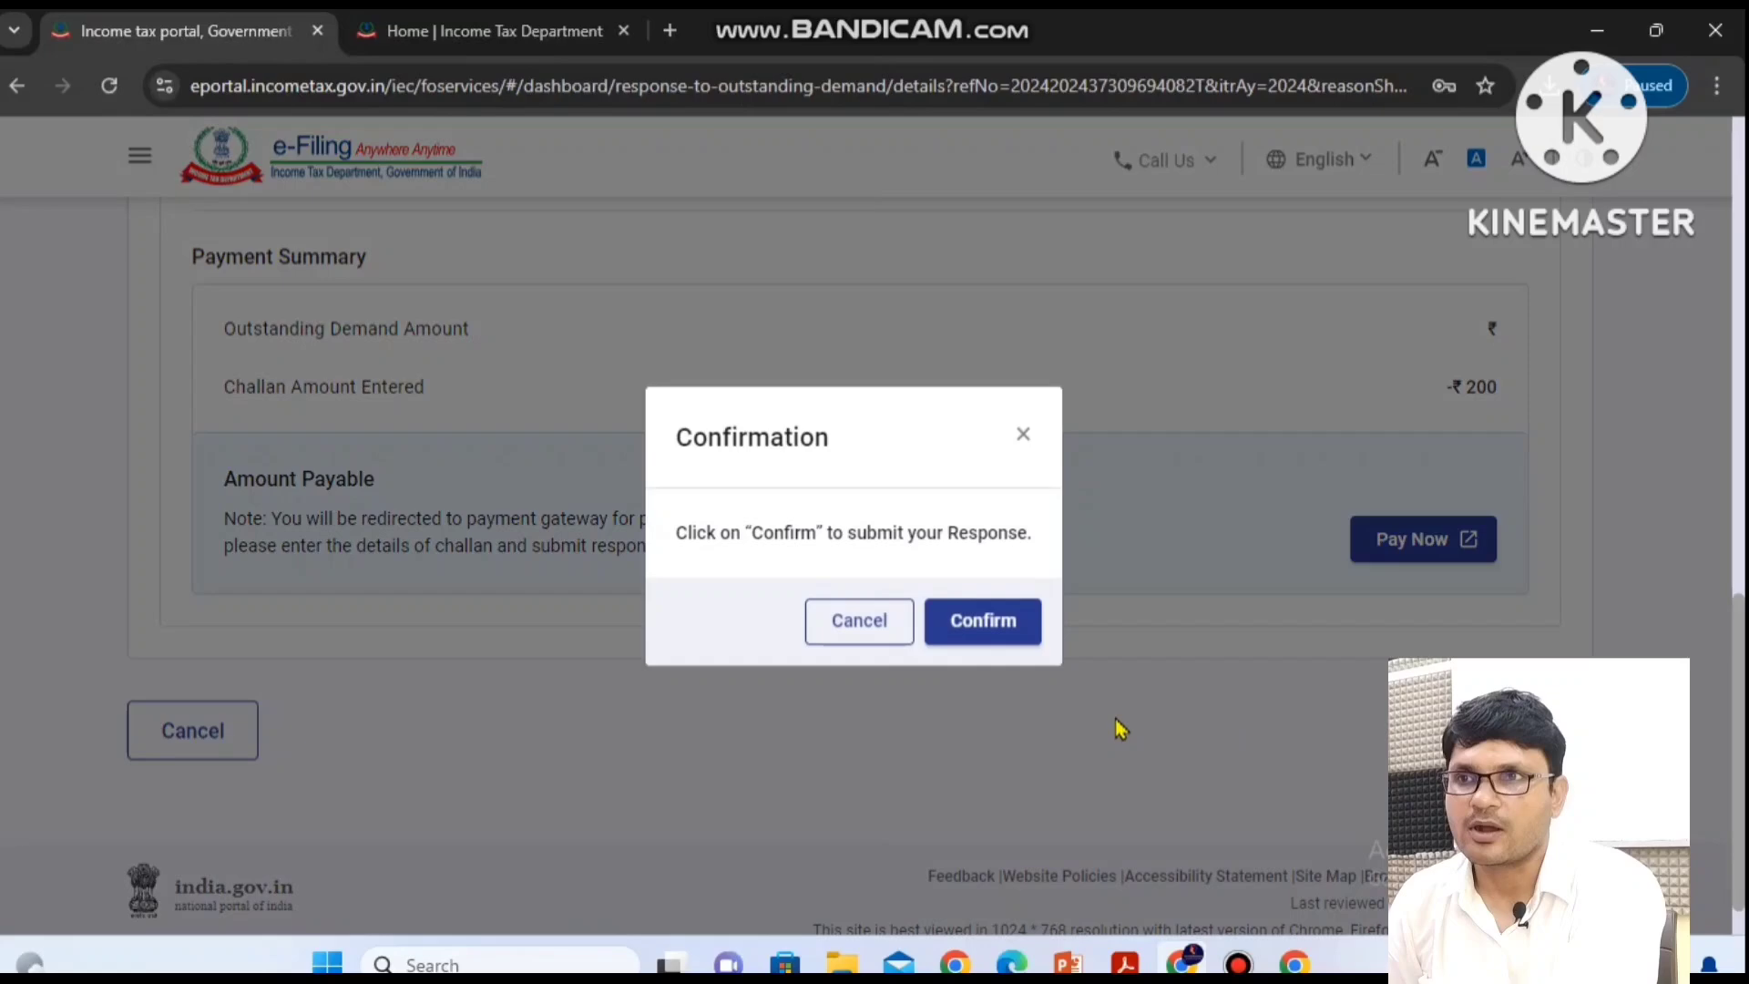
pyautogui.click(1023, 639)
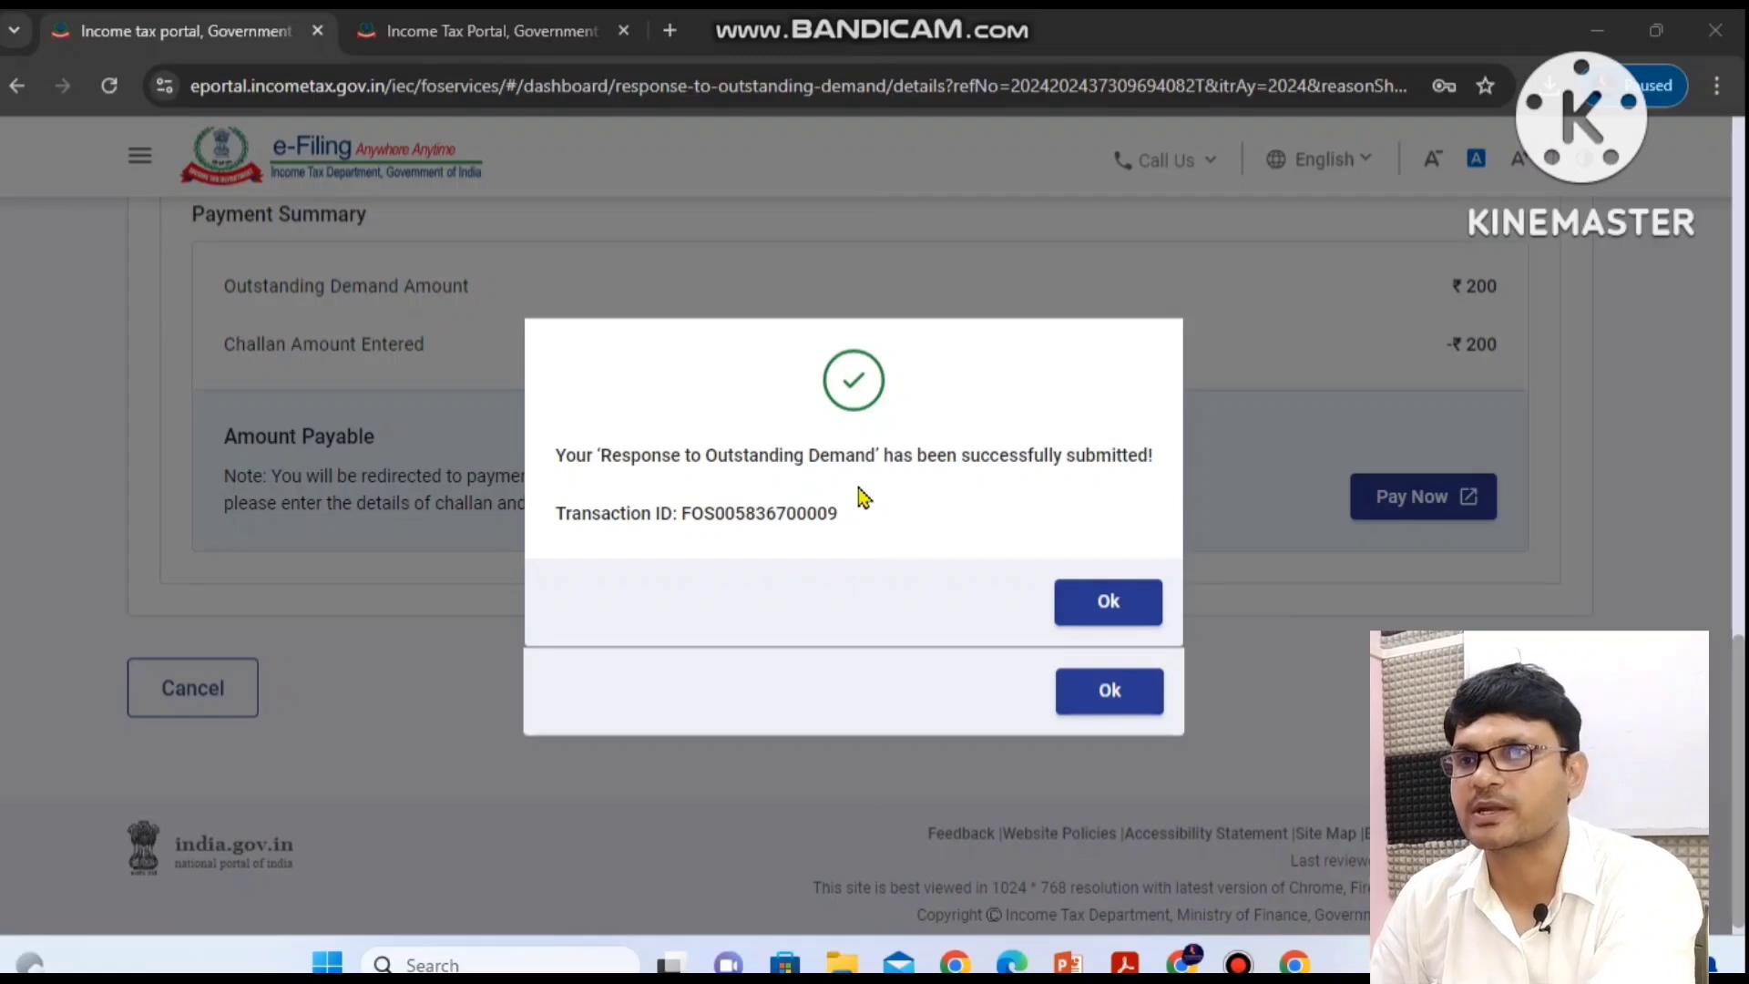
pyautogui.click(1106, 617)
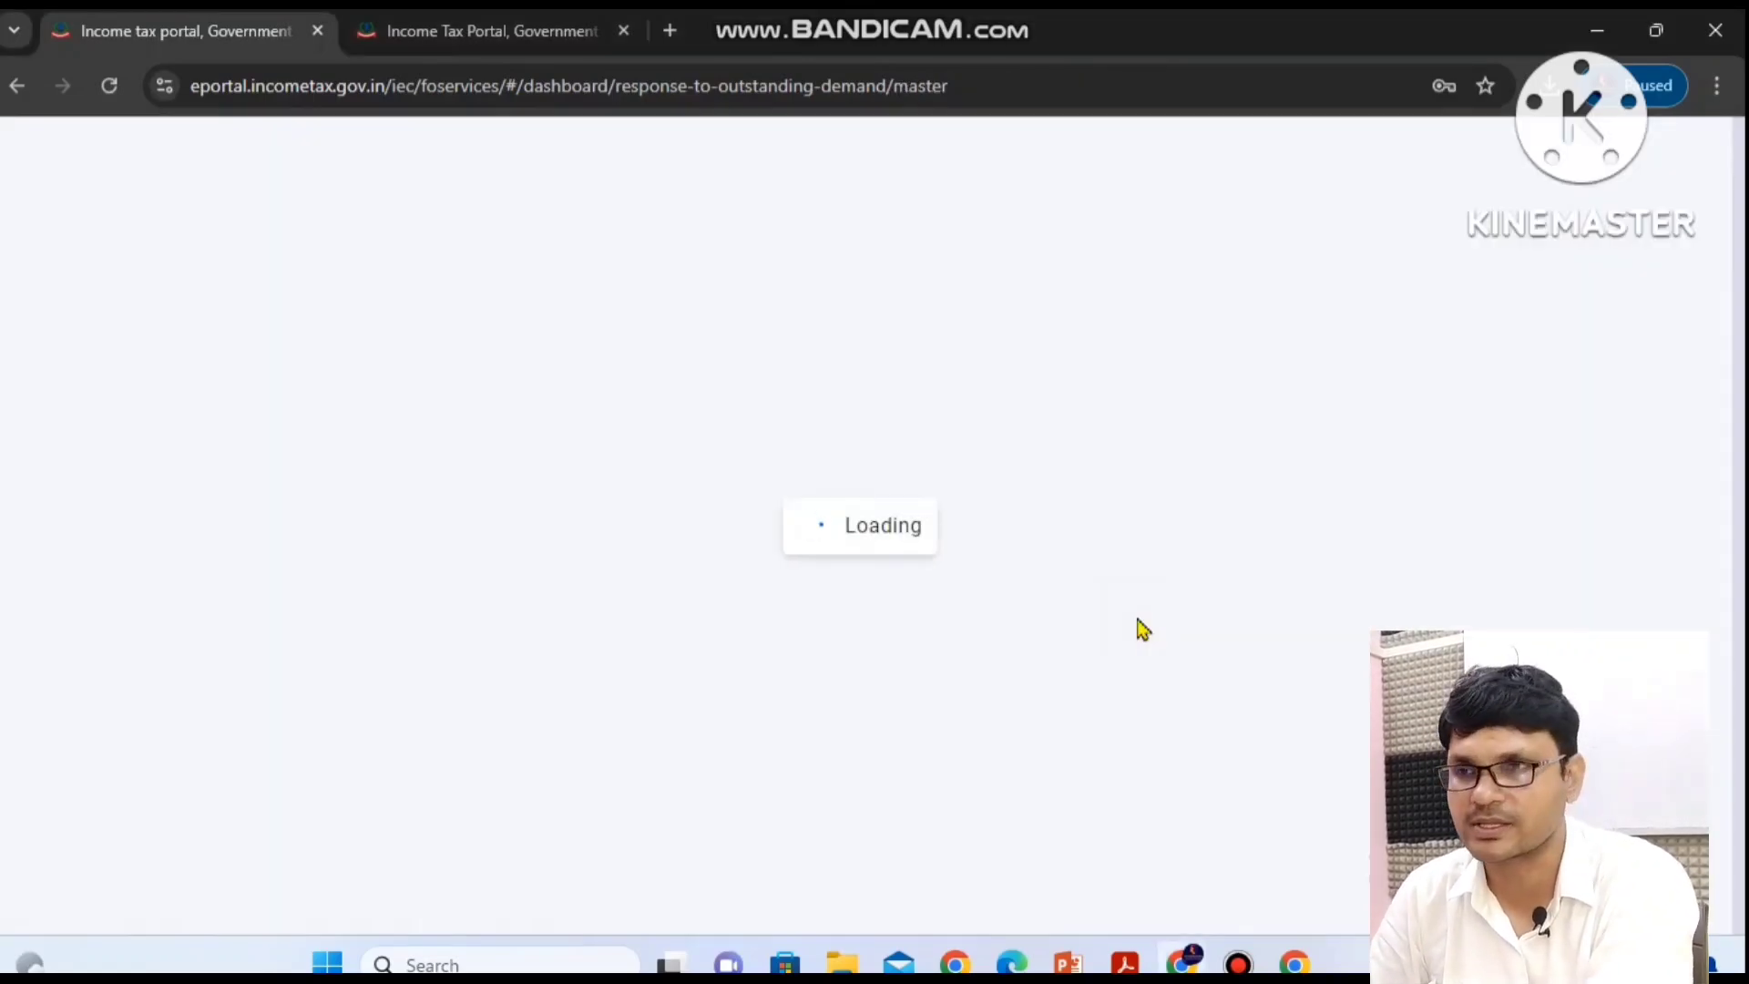
# Examine the current status and response details of the 2024 demand on the Response to Outstanding Demand page.
pyautogui.scroll(4, 1207, 809)
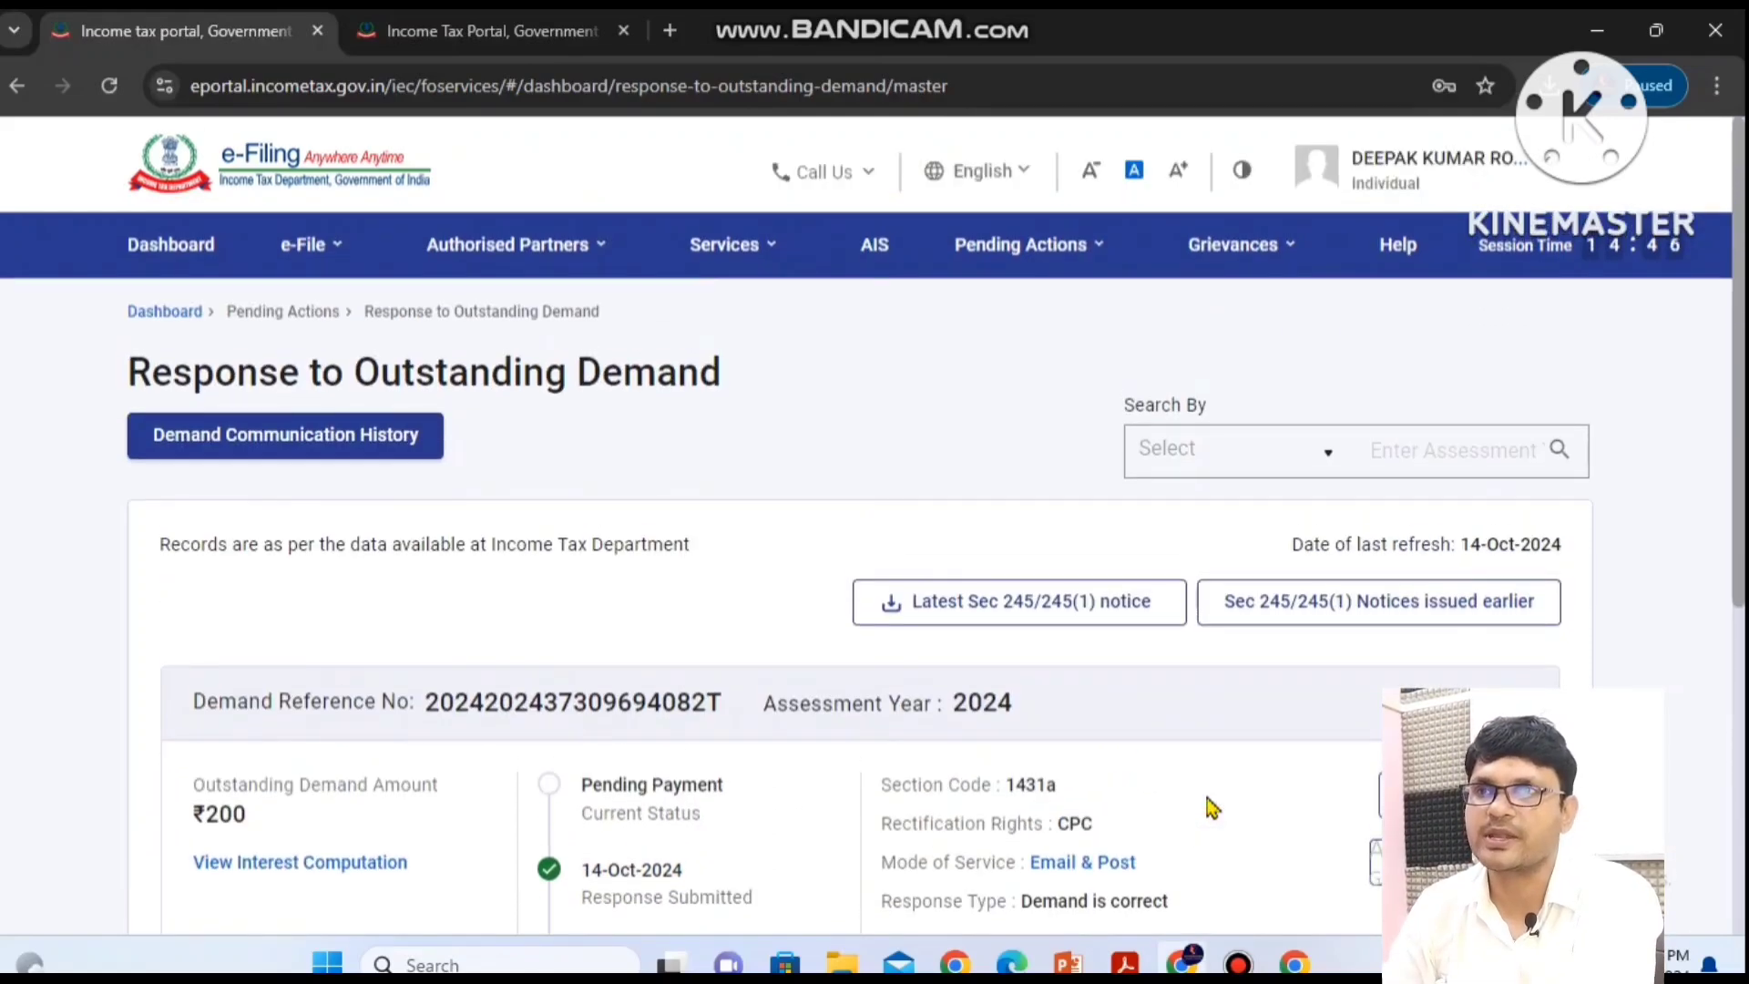
pyautogui.click(1025, 248)
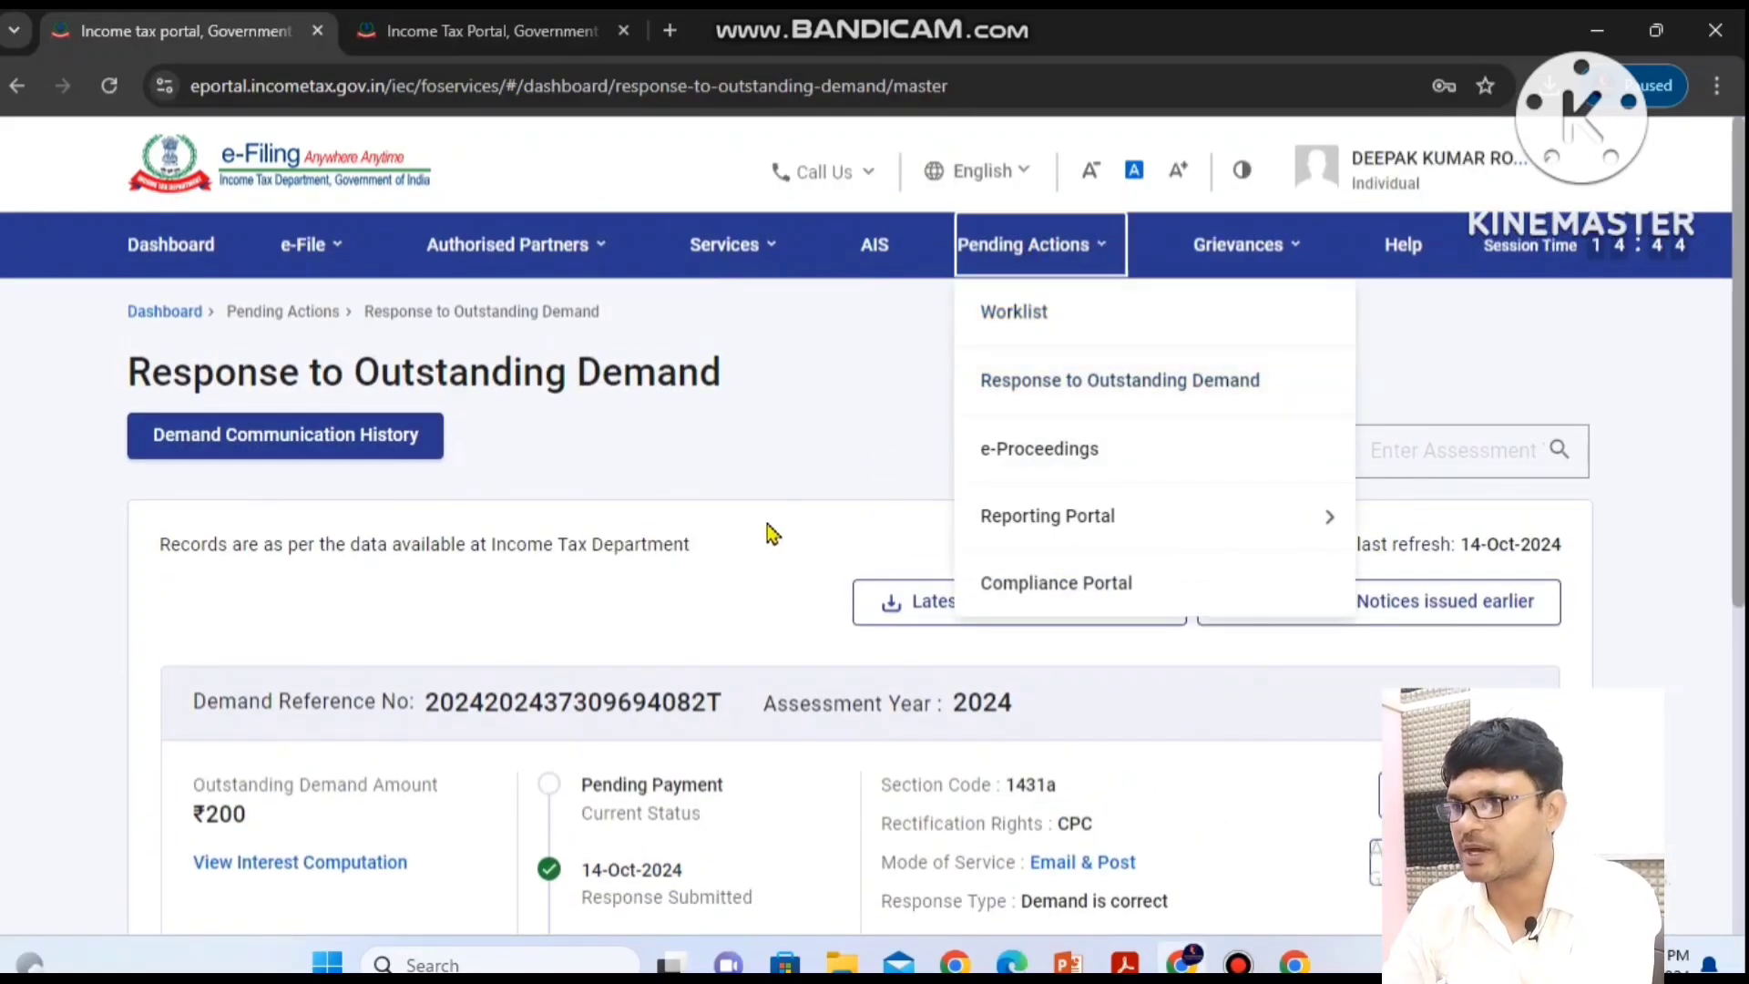
pyautogui.scroll(-1, 769, 531)
pyautogui.scroll(-4, 768, 531)
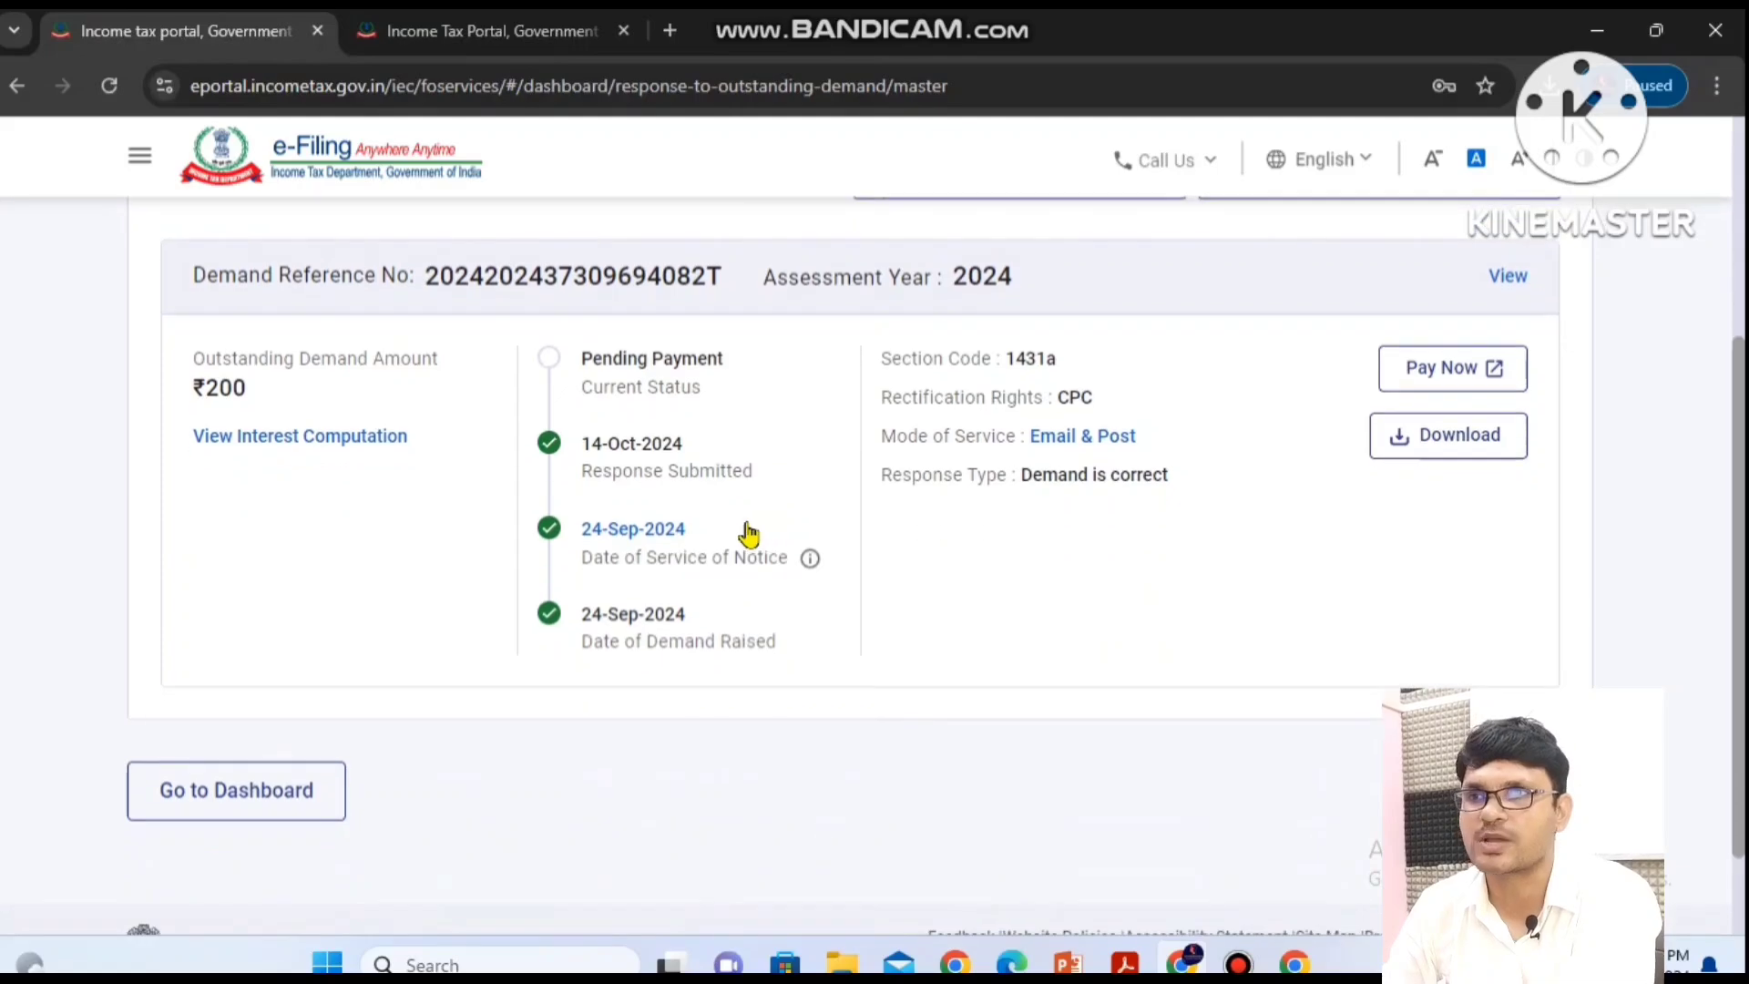